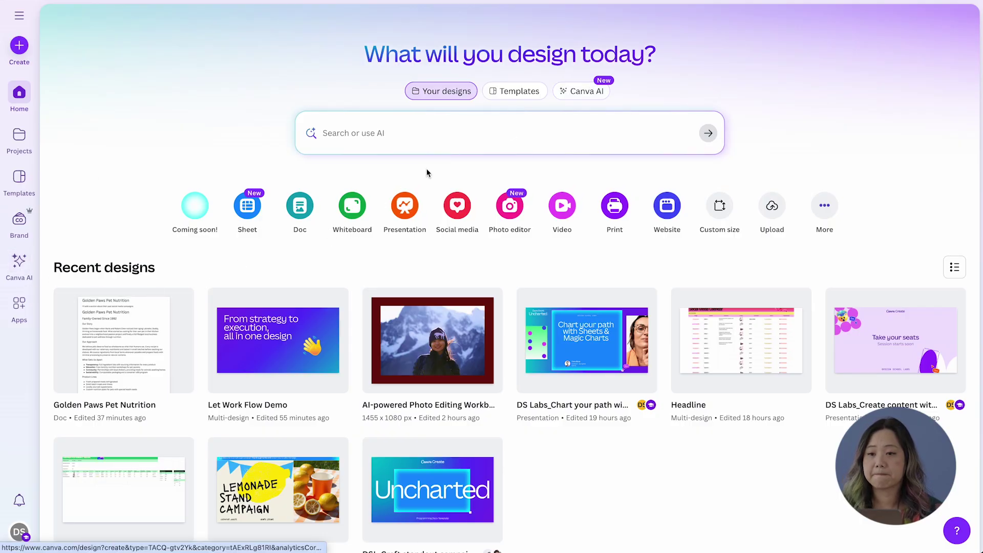
Step: Open a Canva AI conversation and ask it "Canva AI, what can you do for us?"
click(596, 92)
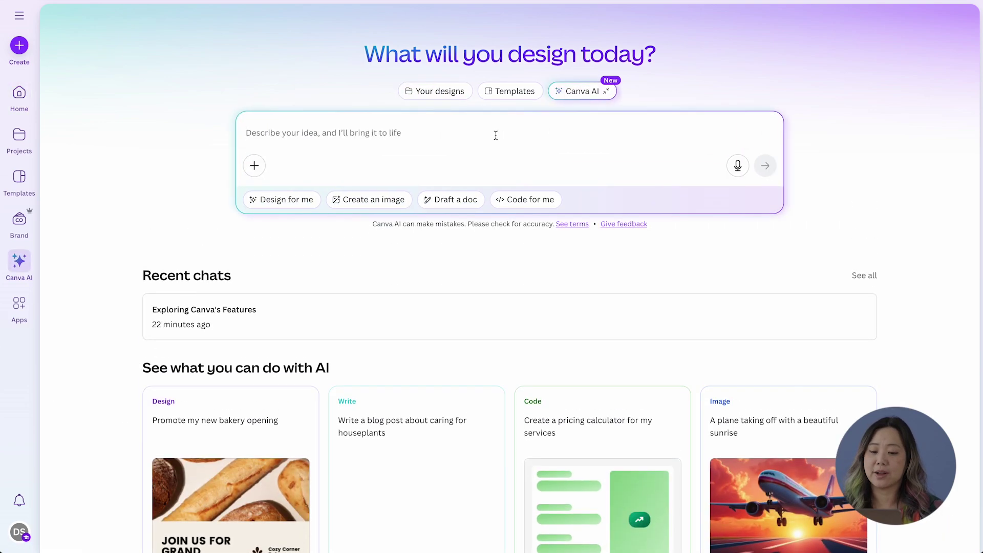
text(Canva A)
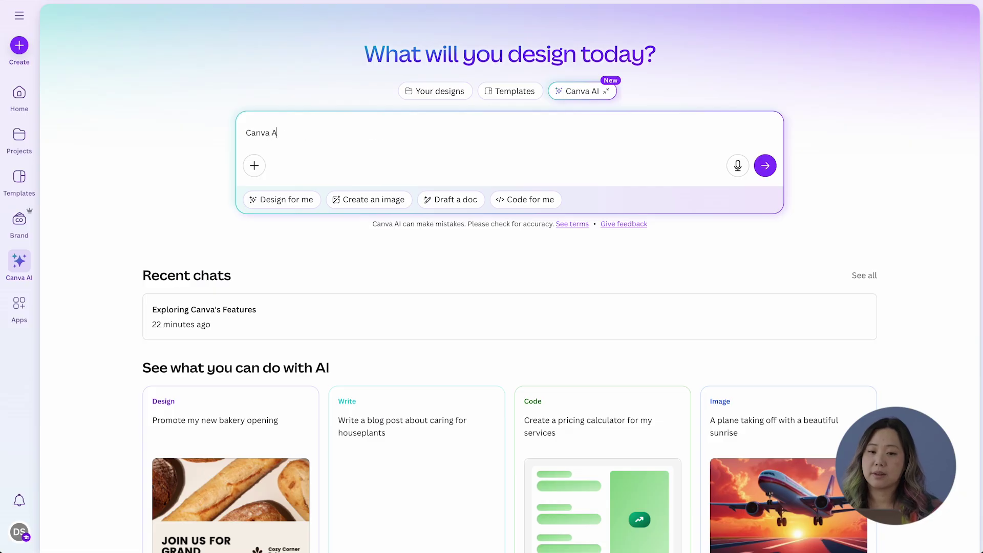
text(I, what can)
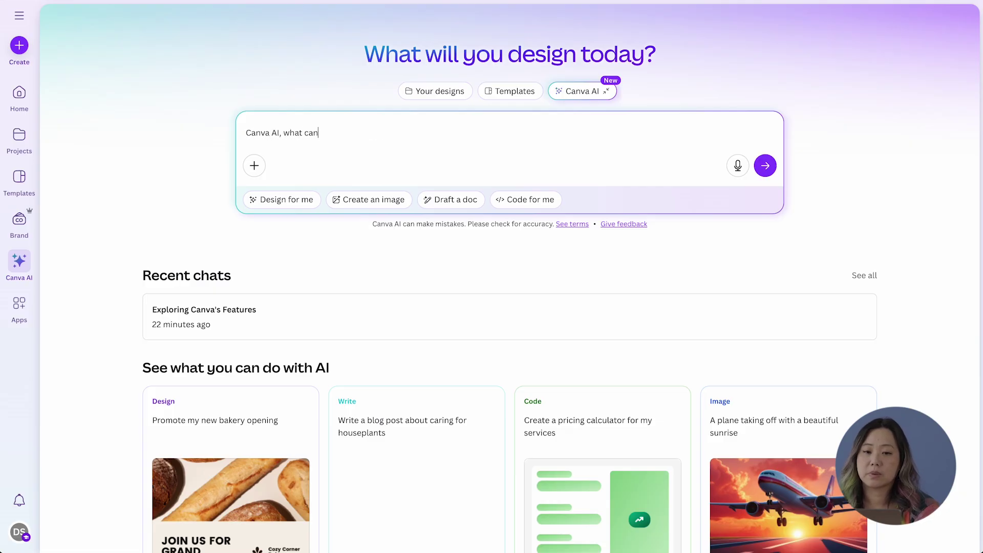
text( you do for us?)
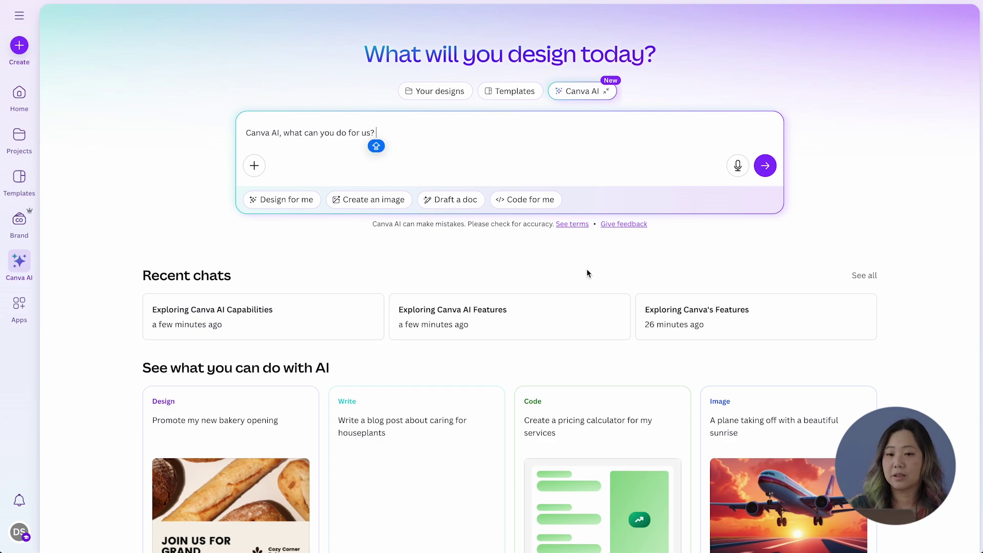
click(772, 171)
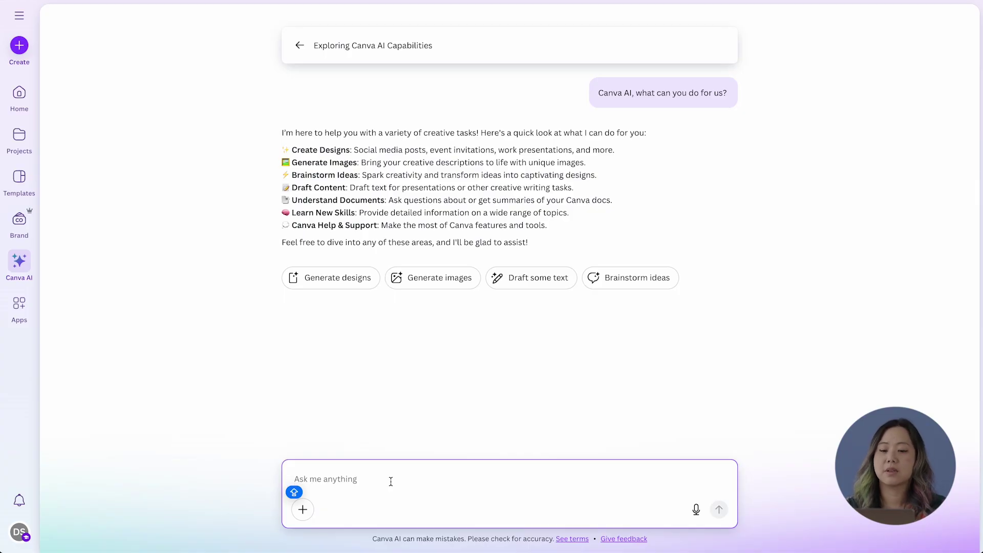
Step: Send the prompt "Can you brainstorm some creative visual styles for a photo of a cute puppy to use in a social media campaign?"
text(Can you brai)
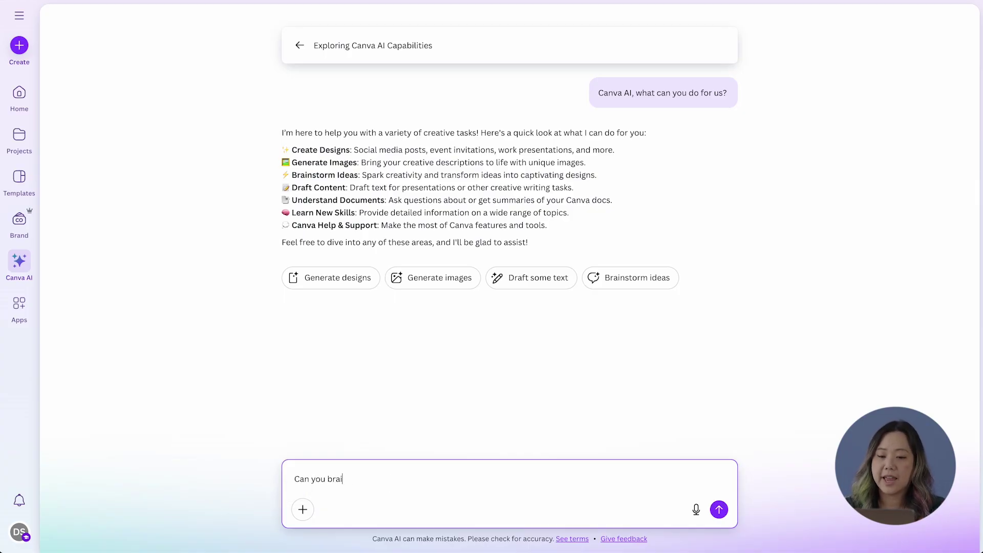
text(nstorm some creative visual styles for)
key(BackSpace)
key(BackSpace)
text(or a photo )
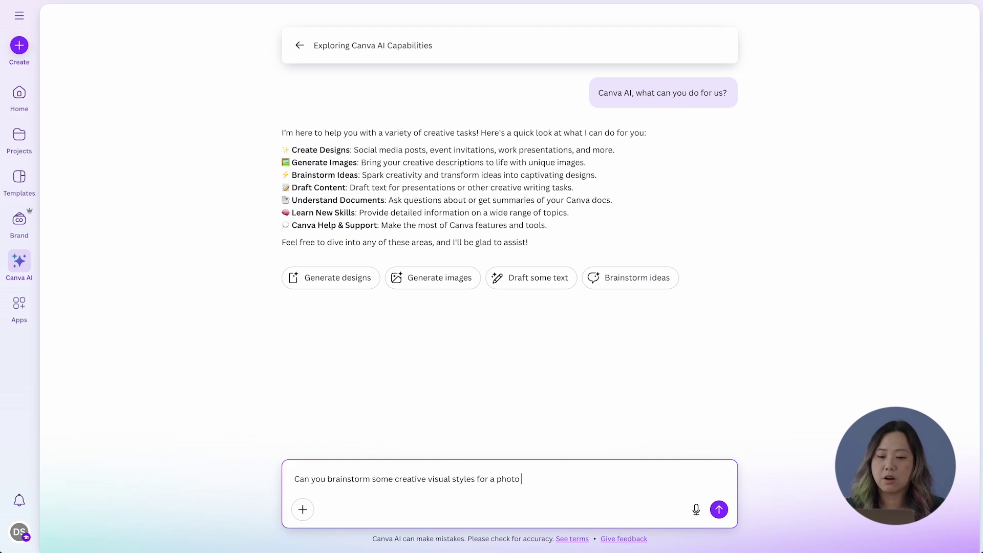
text(of a cute pup)
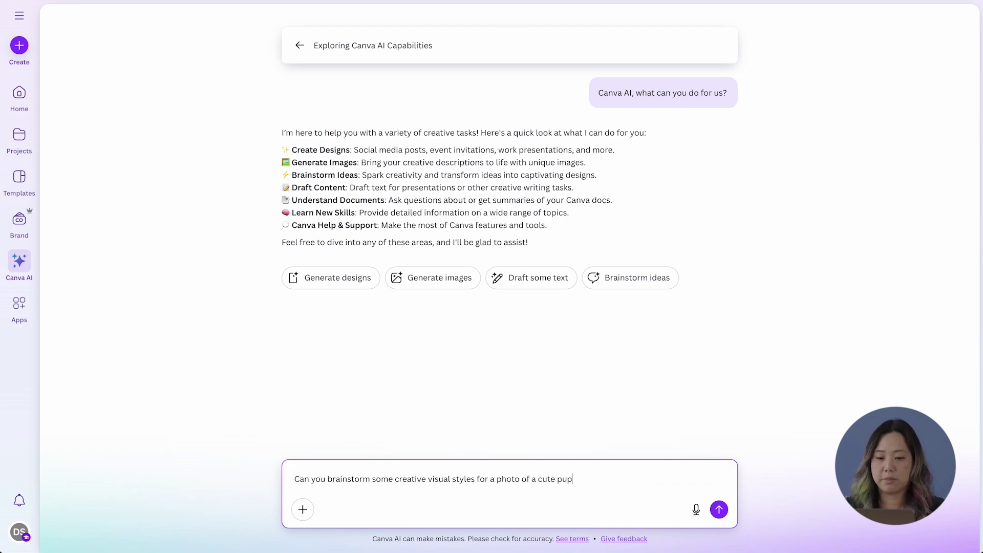
text(py? to use in a social media campaign?)
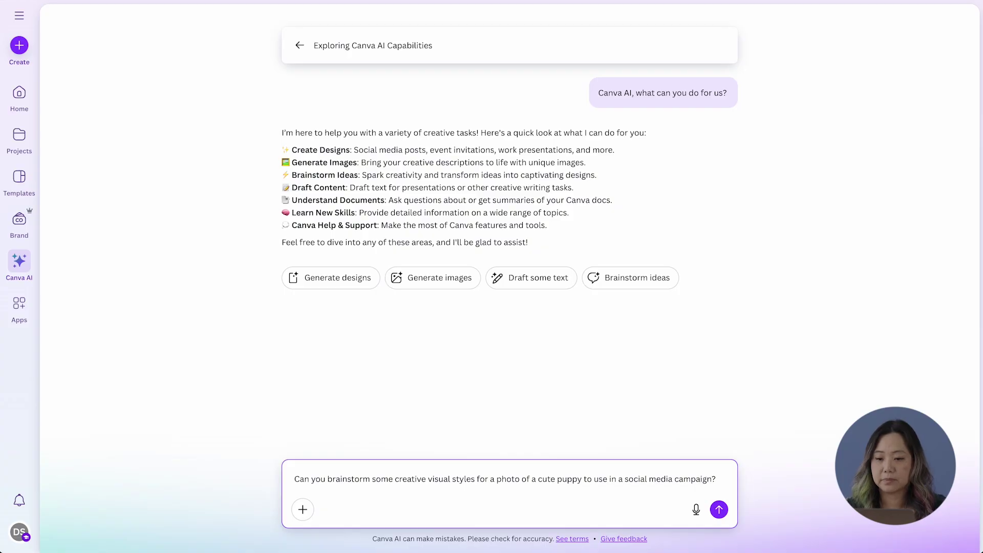
key(Return)
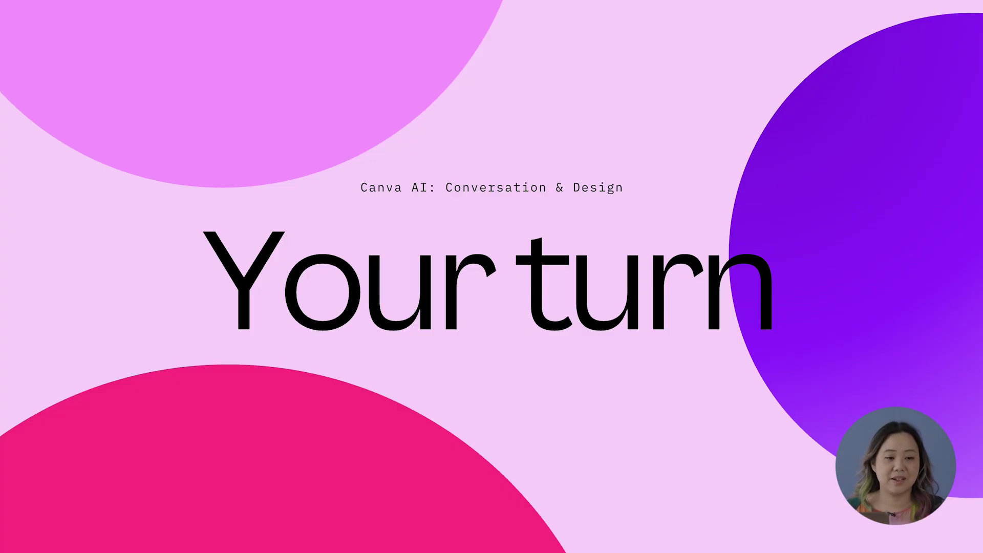
click(493, 403)
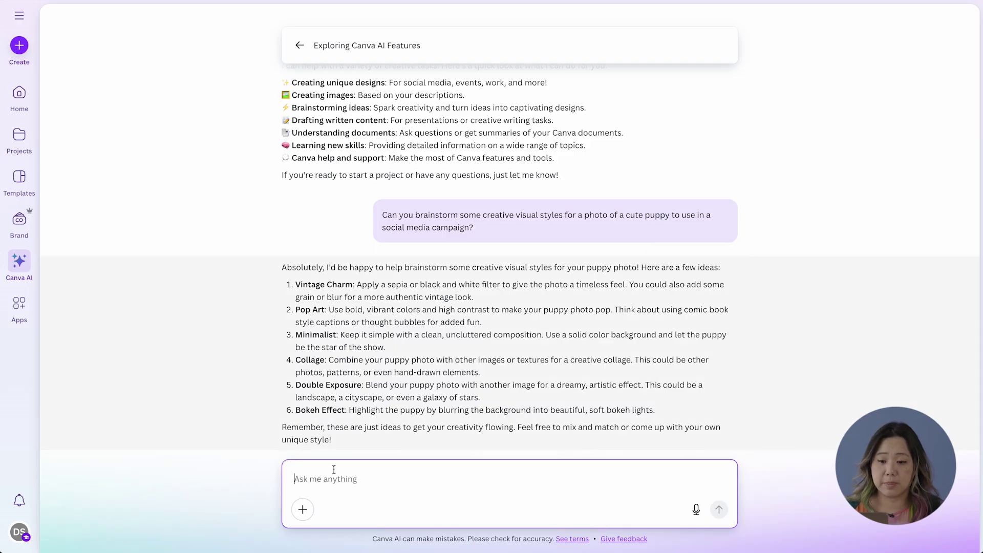
Step: Attach the uploaded photo of the white puppy lying on a blanket to the chat message
click(303, 509)
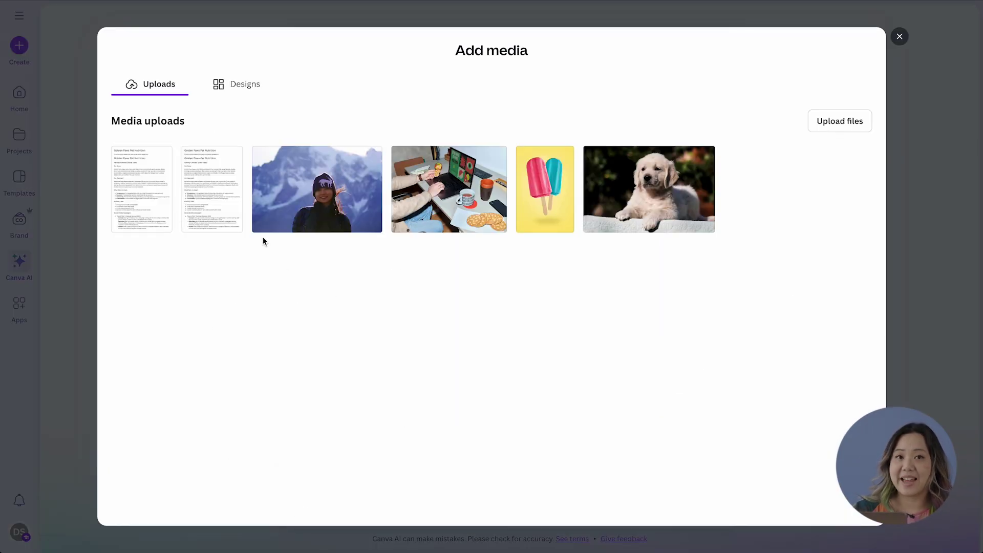
click(616, 206)
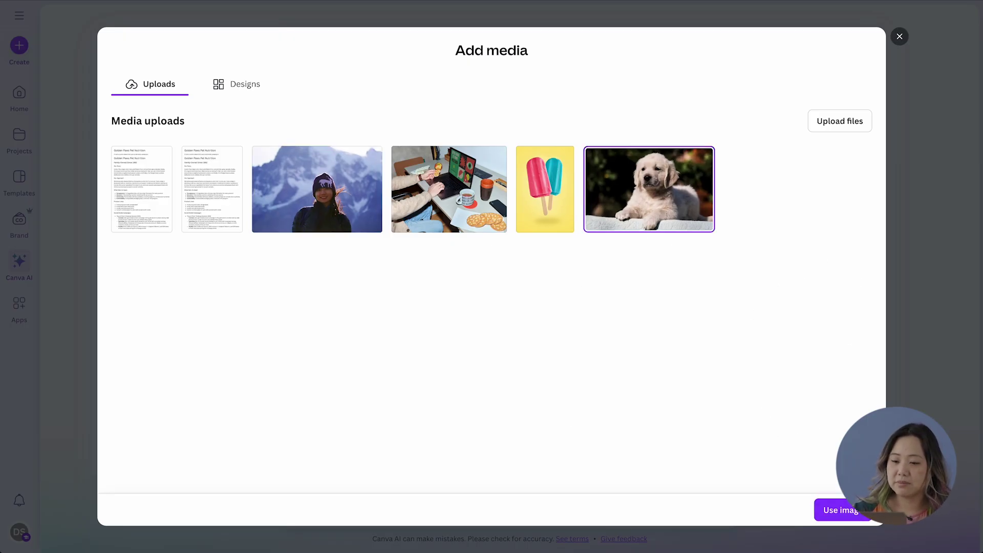
click(836, 508)
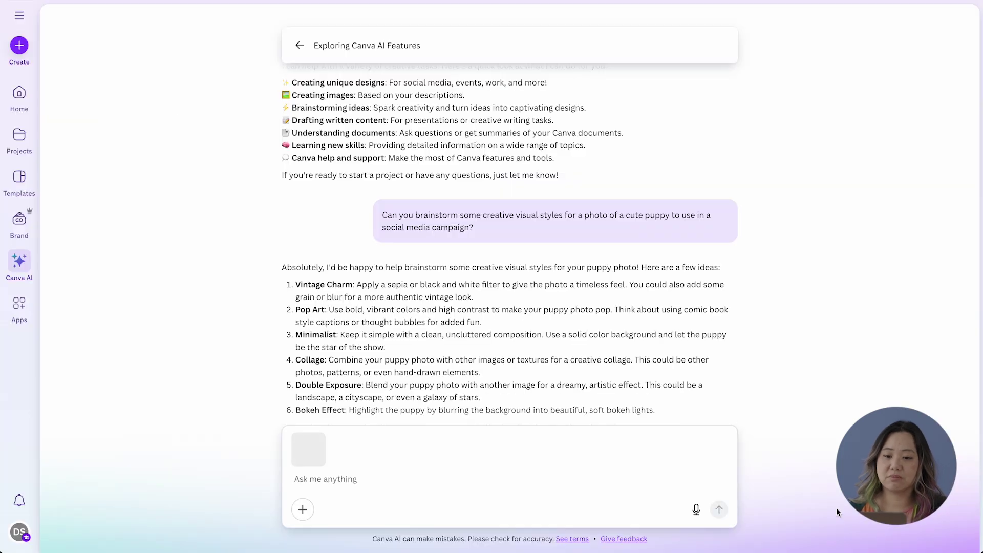
Step: Ask the chat to generate a new photo from the attached puppy image using style 5
click(305, 482)
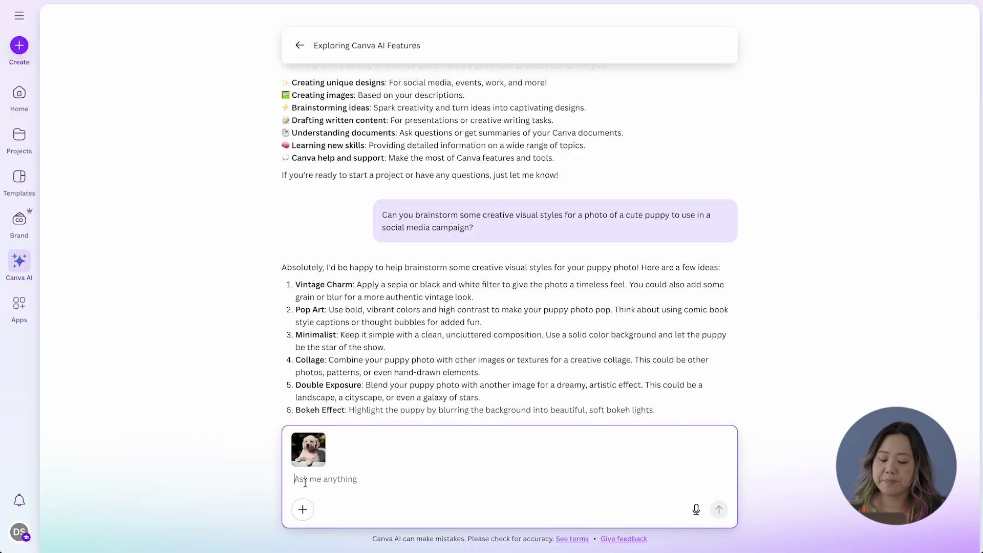
text(Can you geenerate me a new photo using )
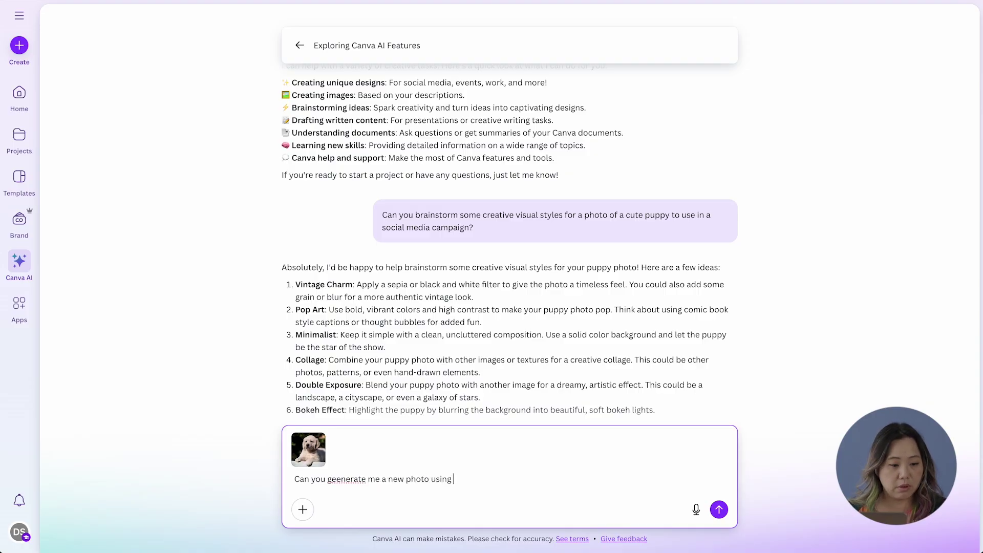
text(style 5)
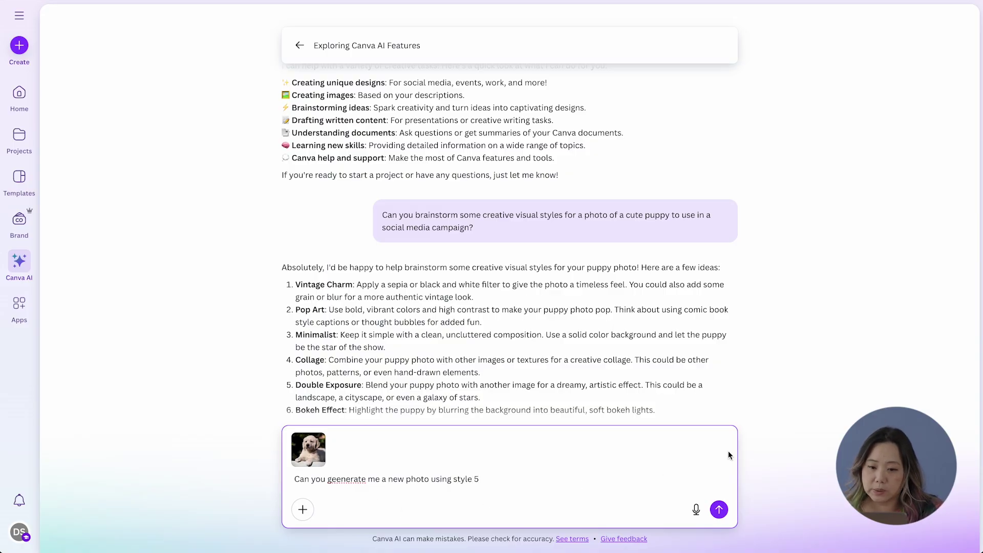
click(720, 509)
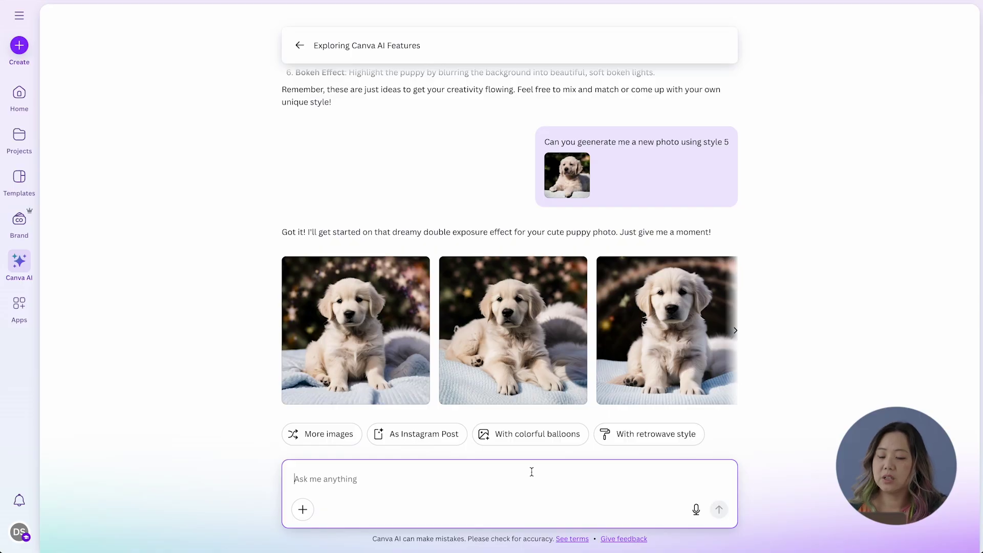
Step: Send the follow-up prompt "Change this to a collage style?" for the generated puppy images
text(Change this to a collage style?)
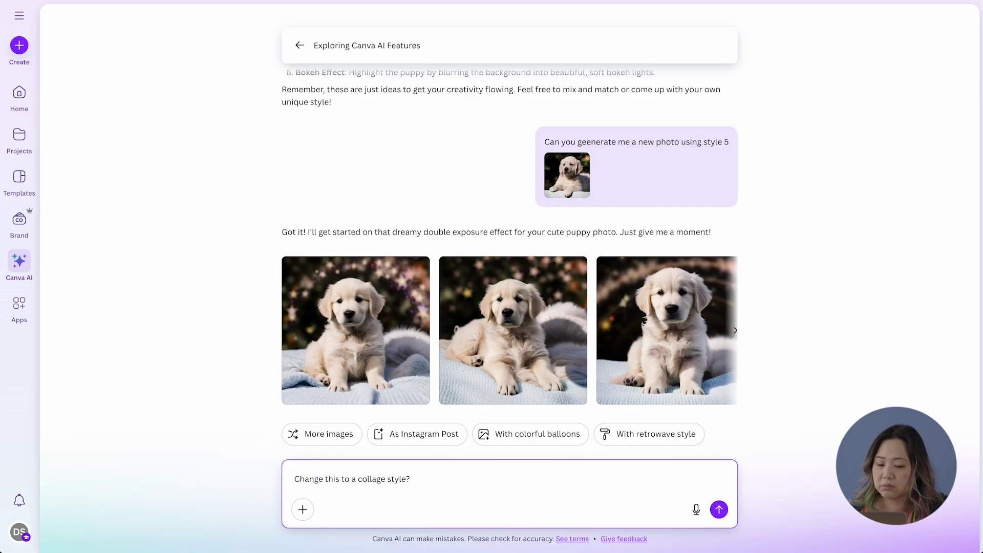
key(Return)
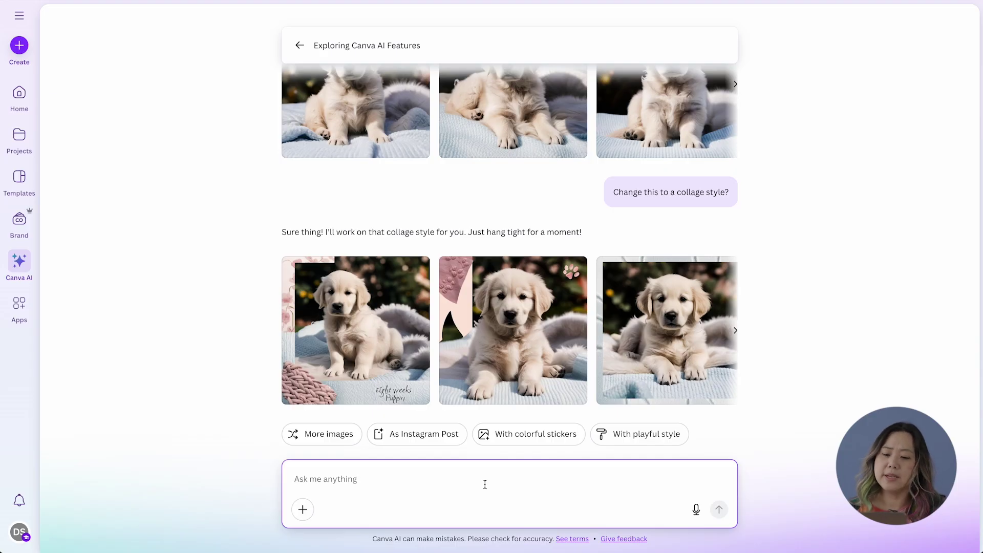
Step: Send the prompt "Let's remove the collage style and have the puppy on some grass" and browse to the remaining generated images
text(Let's rem)
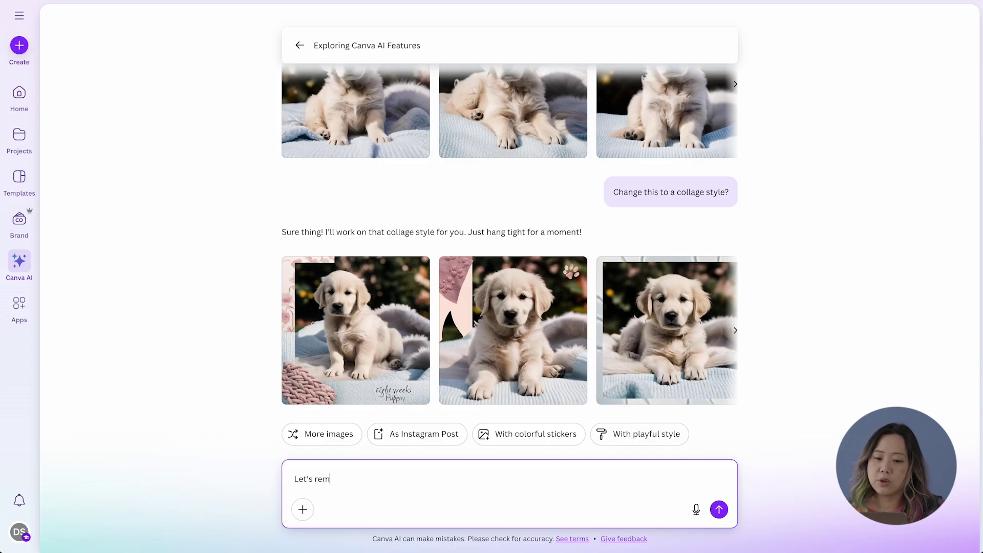
text(ove the collage style)
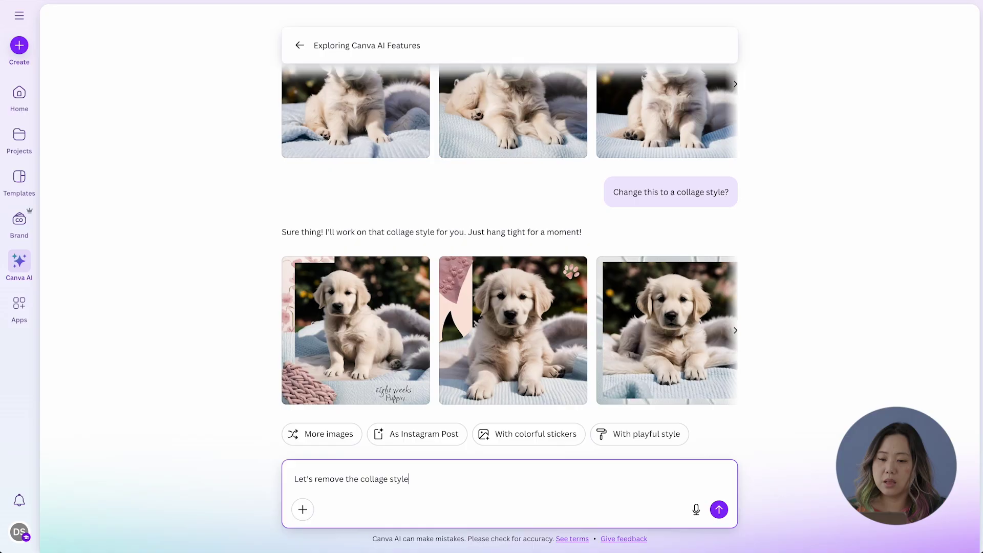
text( and have the puppi)
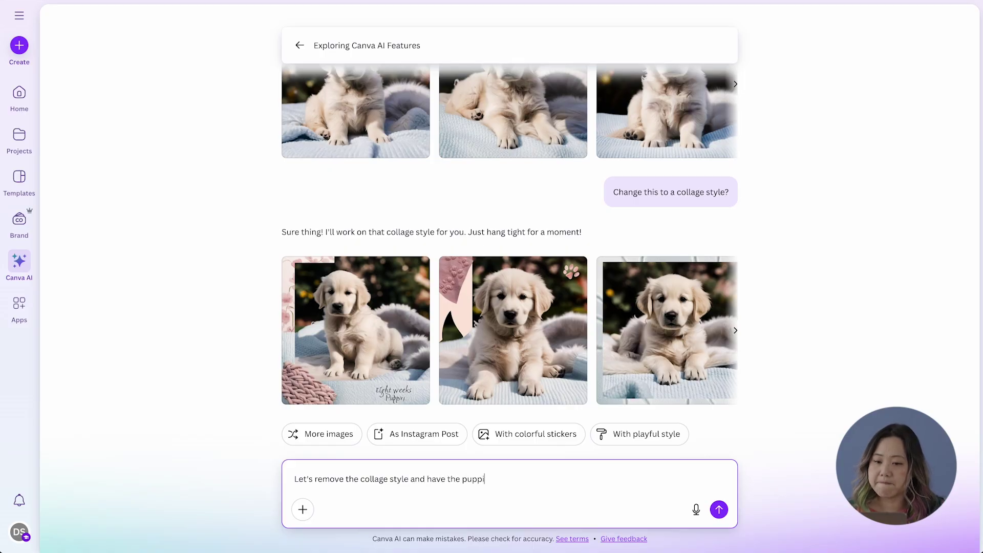
key(BackSpace)
text(y on some grass)
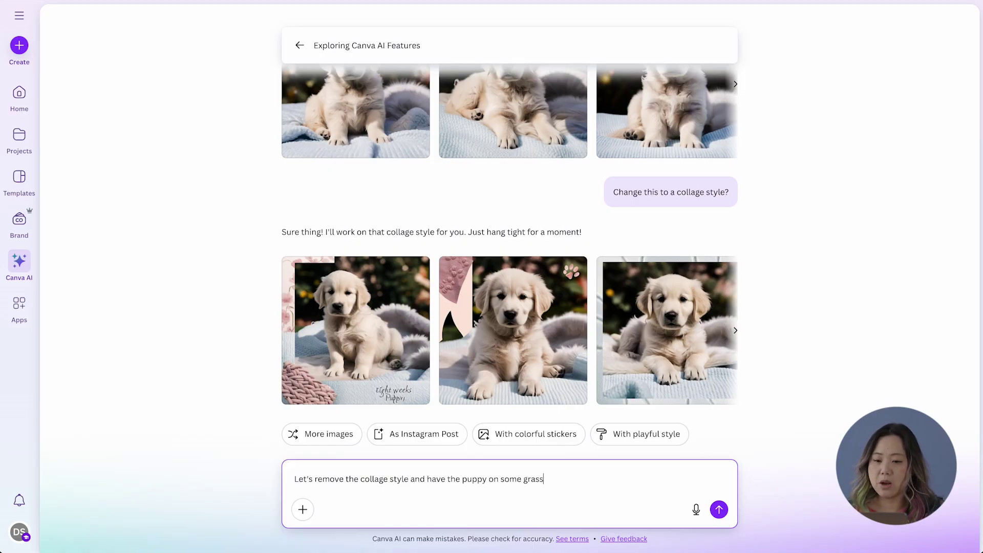
key(Return)
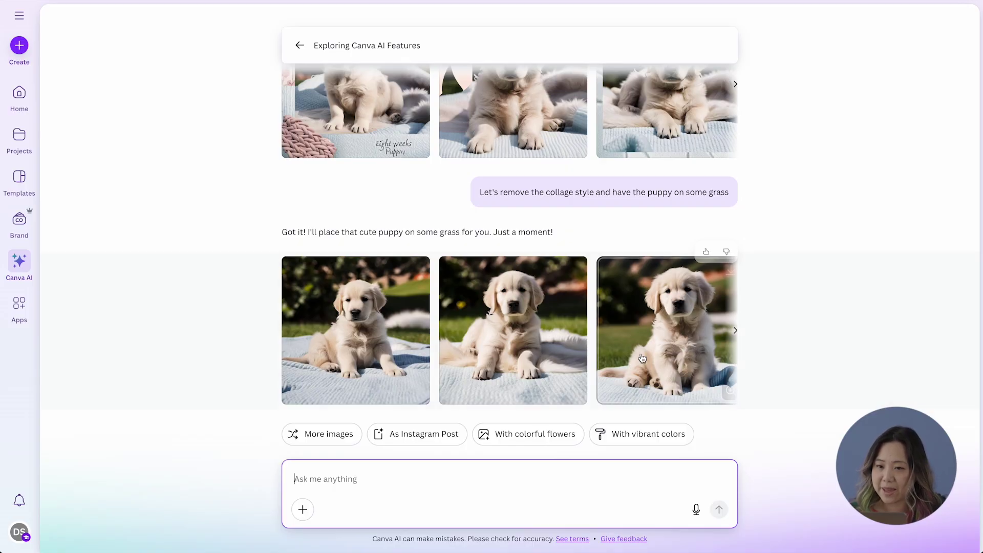
click(740, 330)
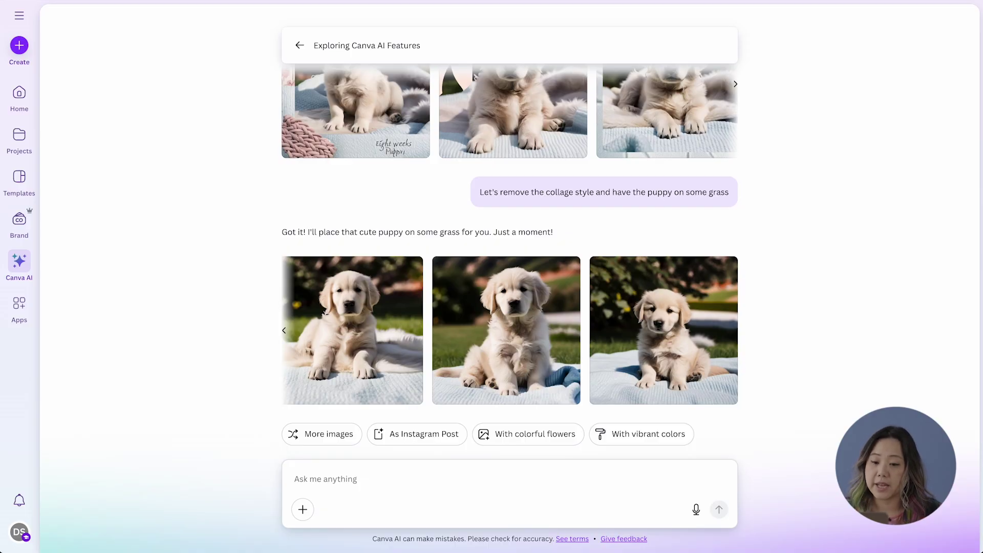
Step: Attach the existing design "Golden Paws Pet Nutrition" to the next chat message
click(303, 510)
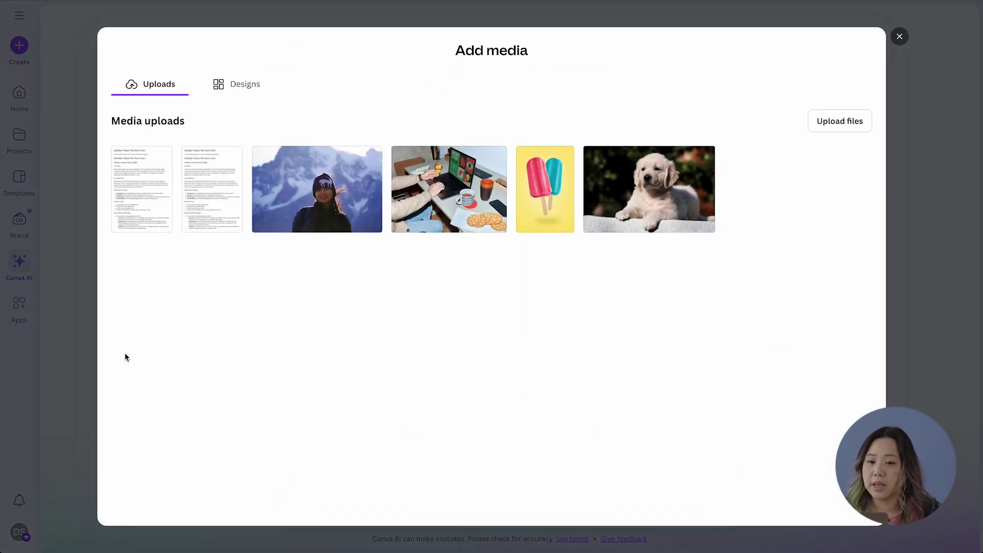
click(239, 86)
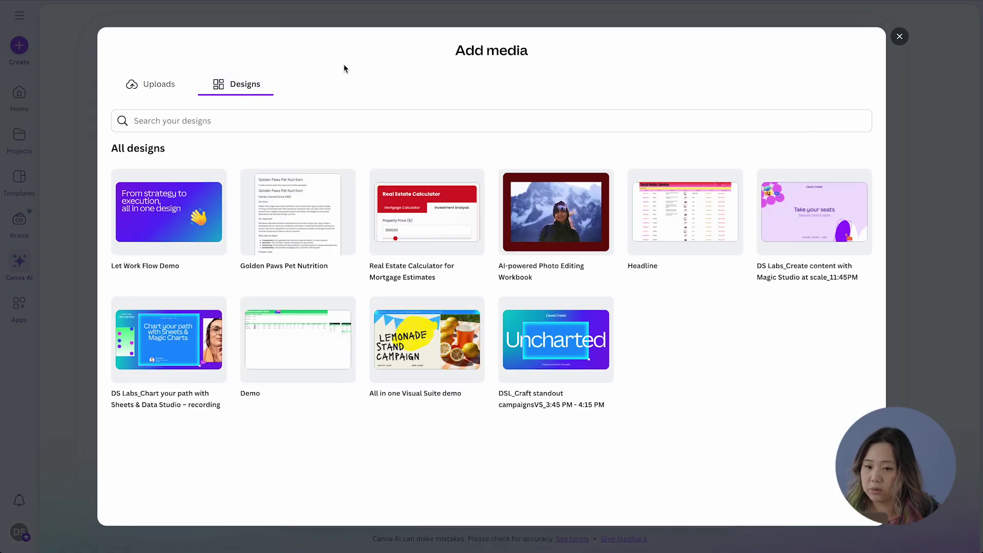
click(302, 220)
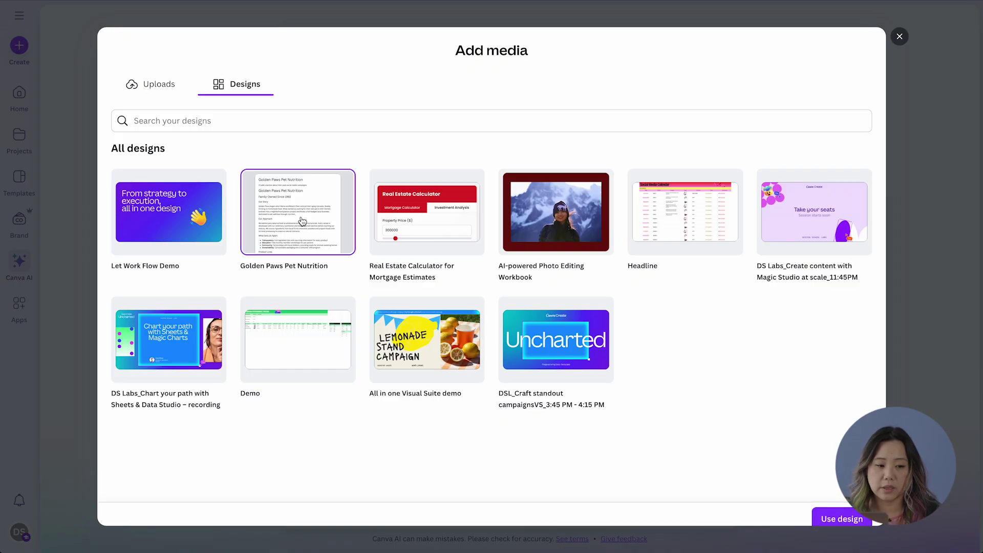
click(833, 512)
Step: Send the prompt "Based on the marketing brief, come up with five social media campaign ideas based on my previous campaign"
click(328, 479)
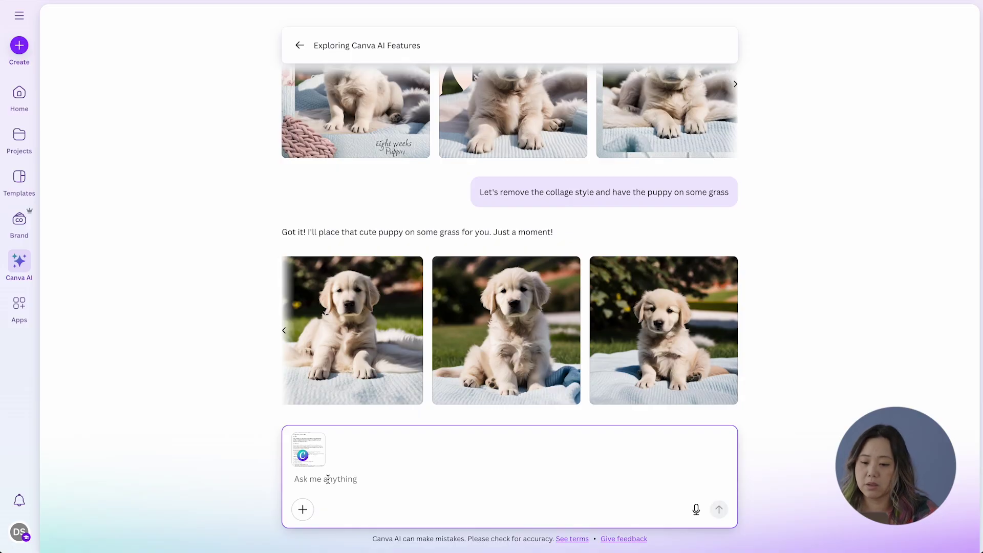
text(Based pn)
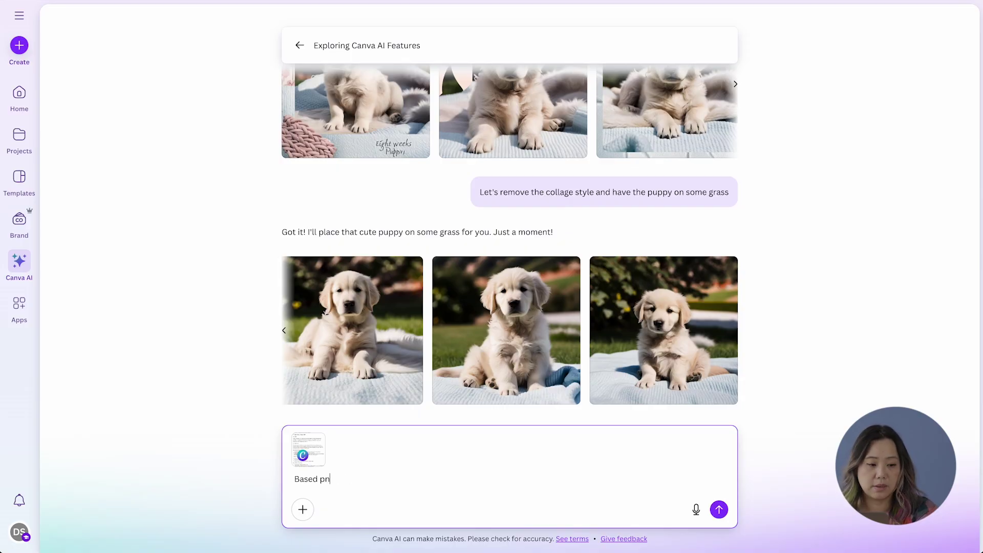
key(BackSpace)
text(m t)
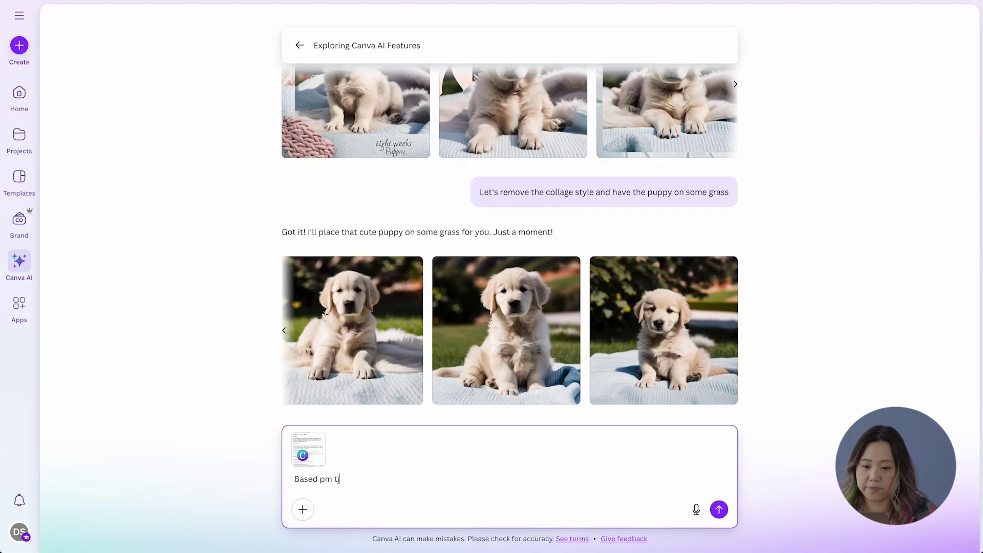
key(BackSpace)
key(BackSpace)
key(BackSpace)
text(on )
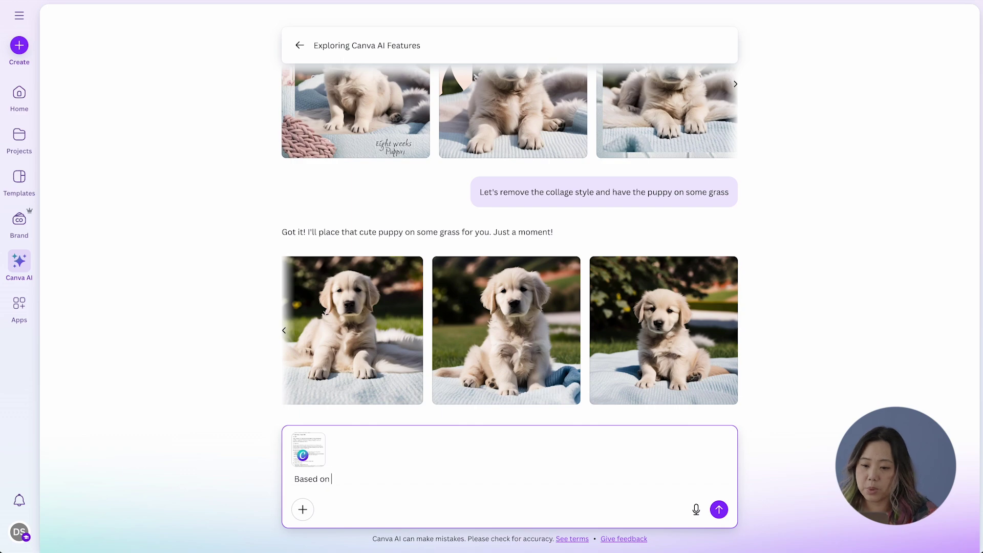
text(the marketing campa)
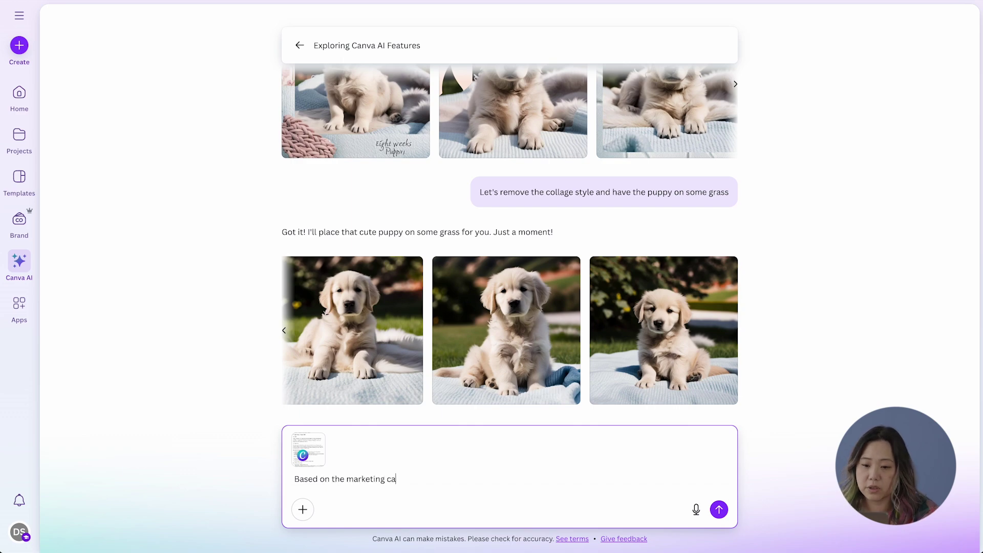
key(BackSpace)
key(BackSpace)
key(ctrl+shift+Left)
text(brief )
text( come up with five social media)
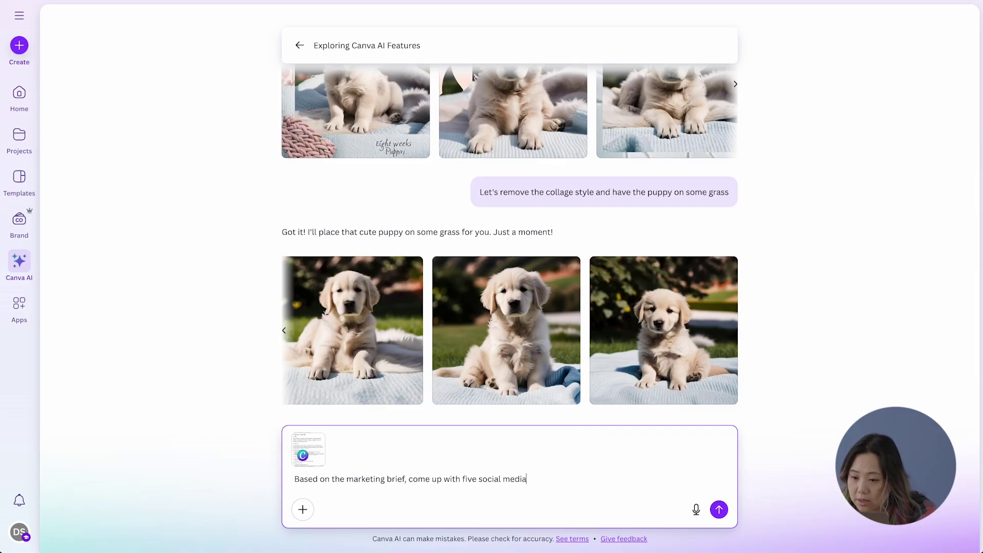
text( campaign ide)
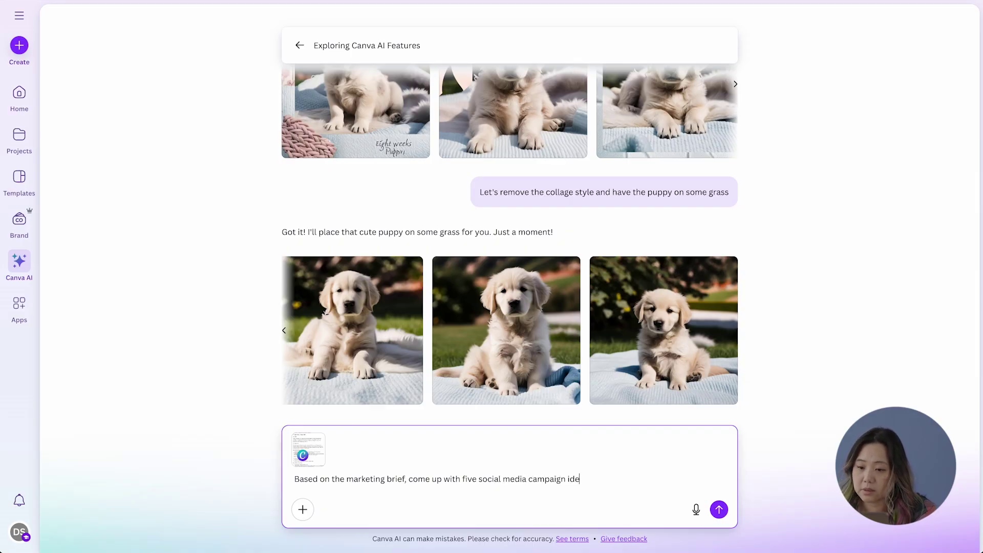
text(as based on my previous)
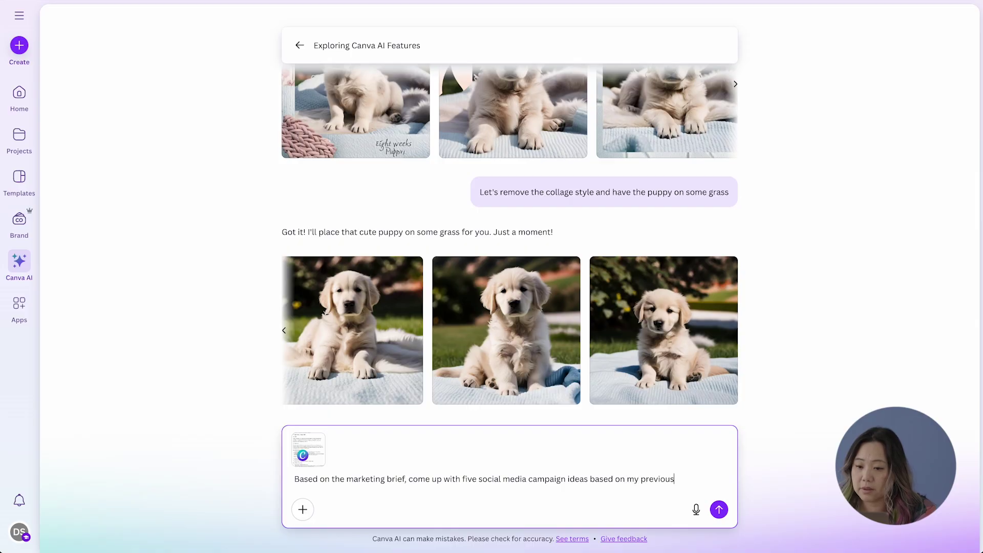
text( campaign)
key(Return)
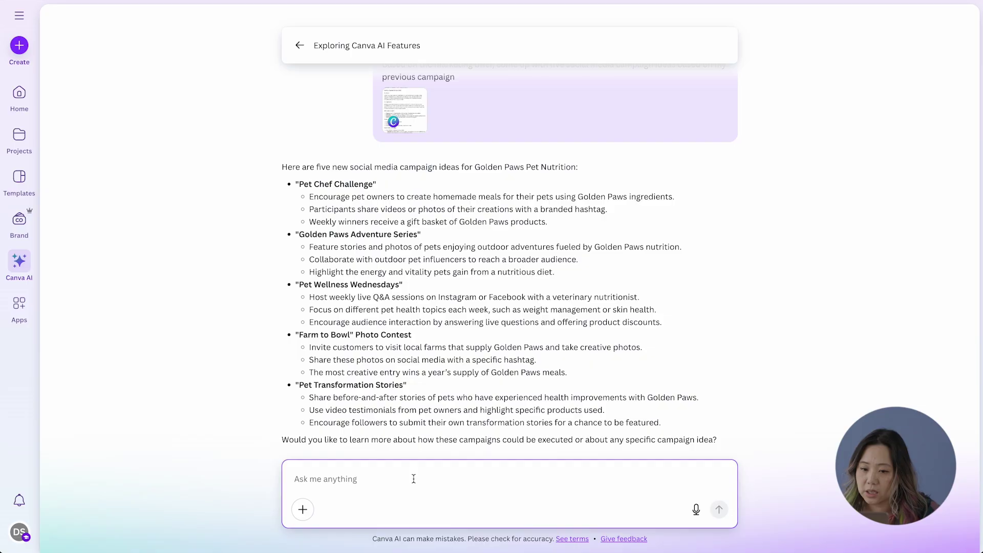
Step: Write the prompt "Can you use the fifth idea and one of the images we generated previously, and make an instagram post from it"
text(C)
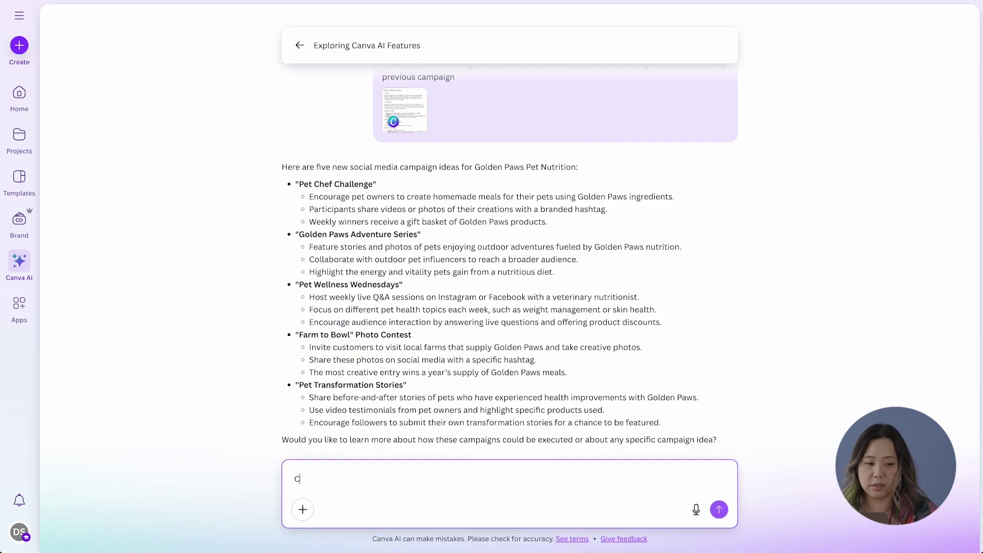
text(an you)
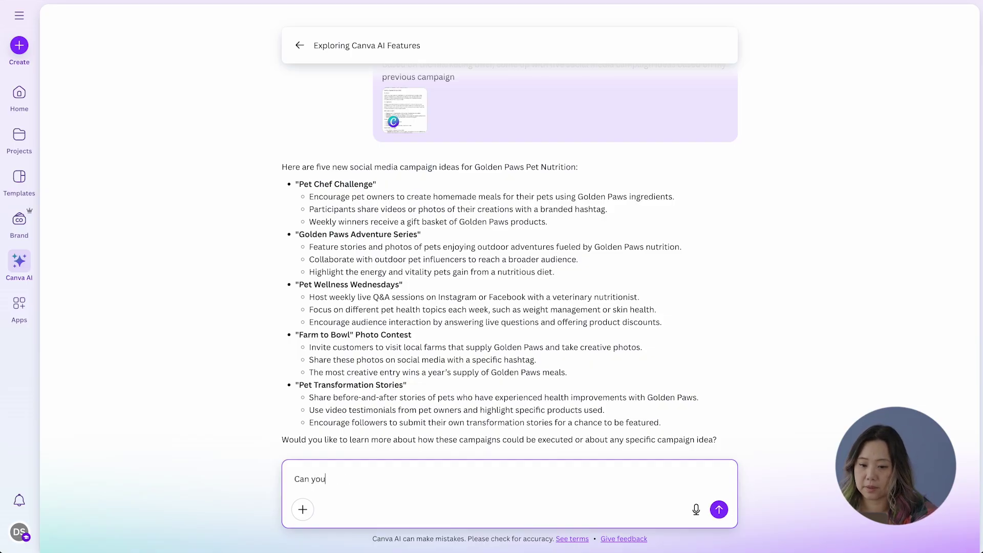
text( use the fifth )
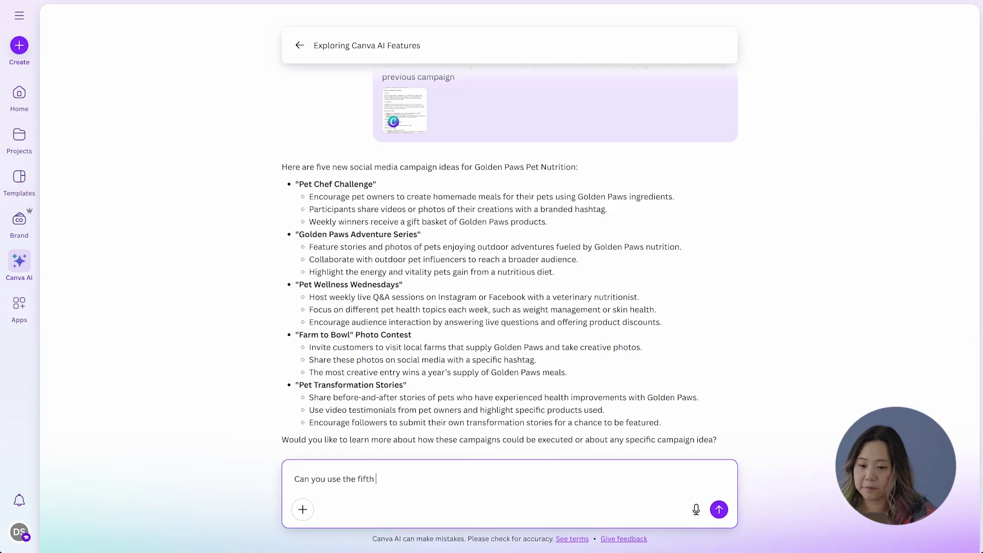
text(idea and one of)
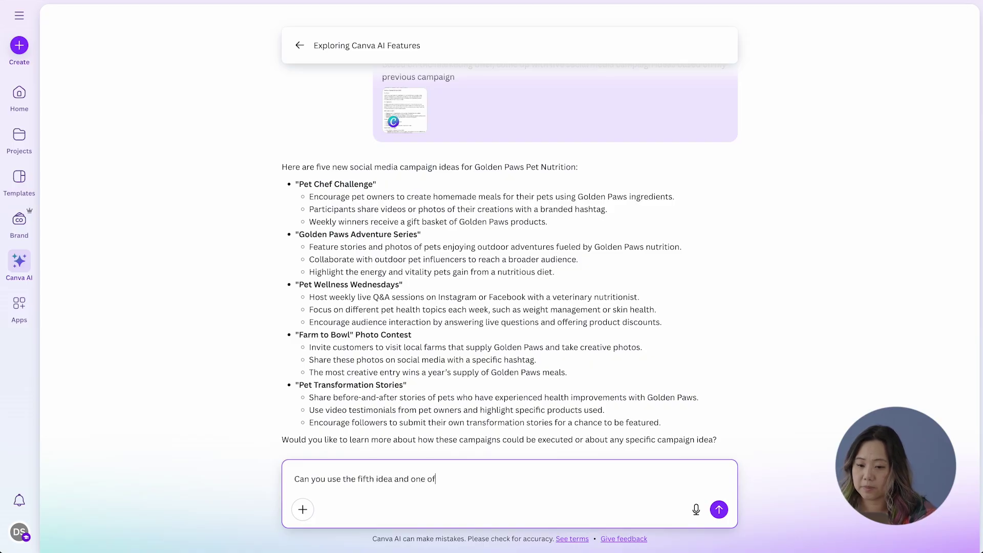
text( the images we ge)
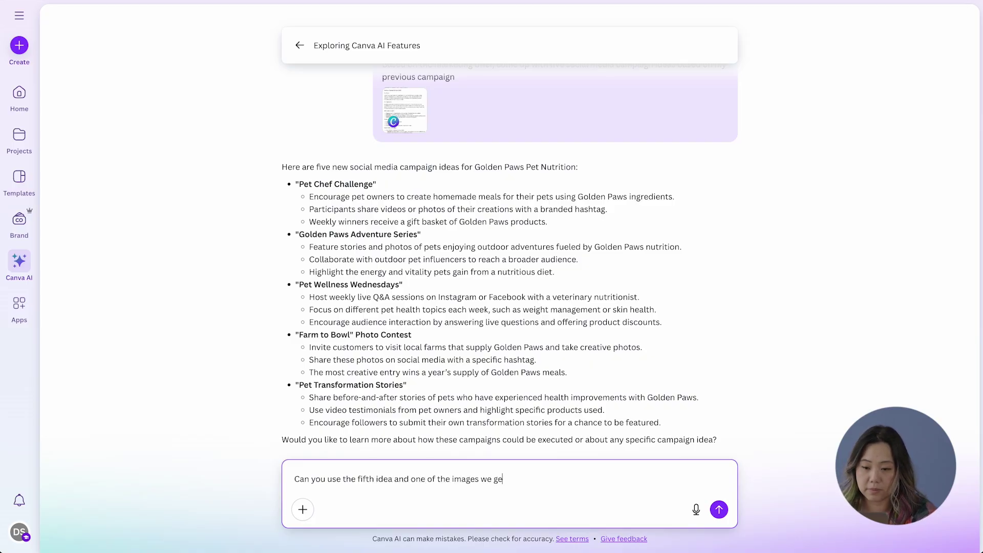
text(nerated previou)
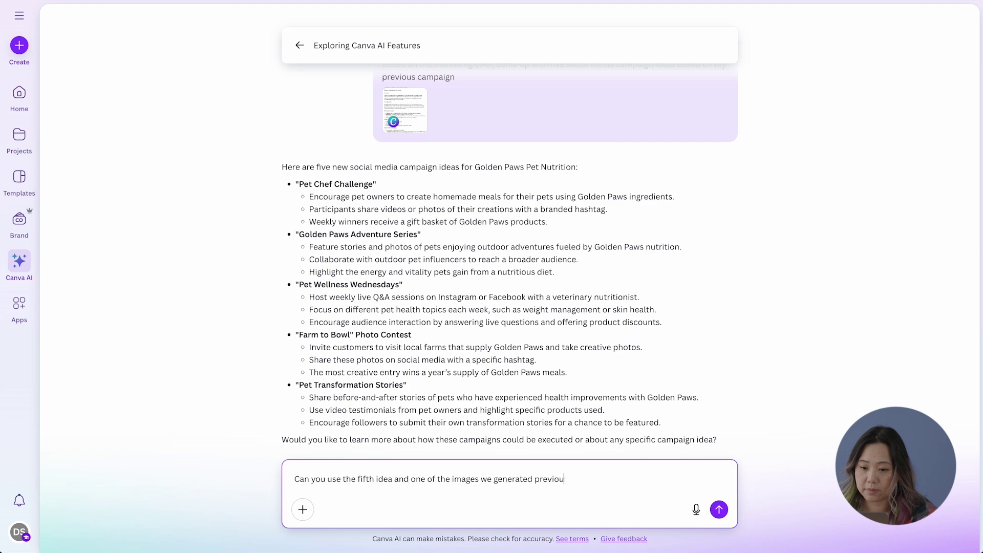
text(sly, and make an instagram post from it)
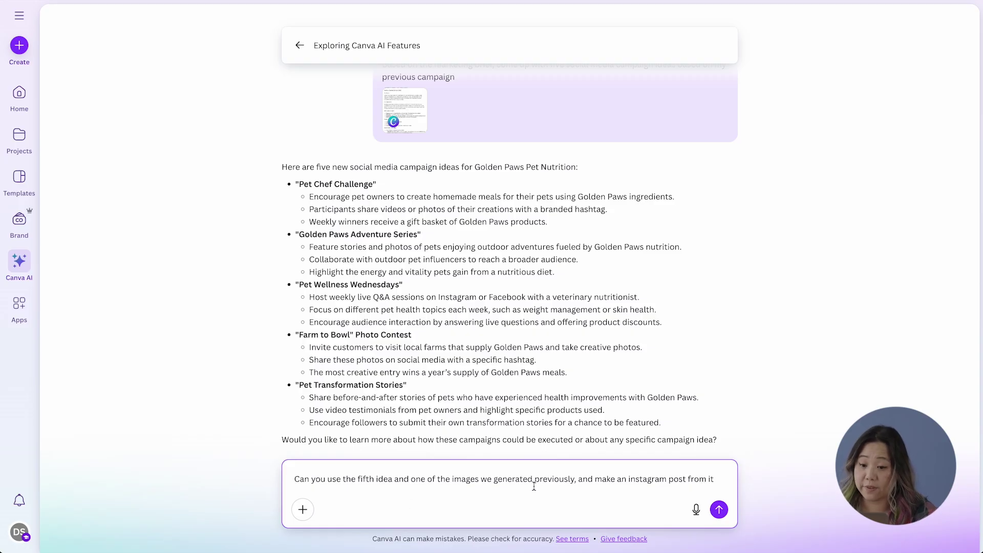
Step: Reword "one of the images" in the prompt to "the last of the images" and send it
double_click(413, 477)
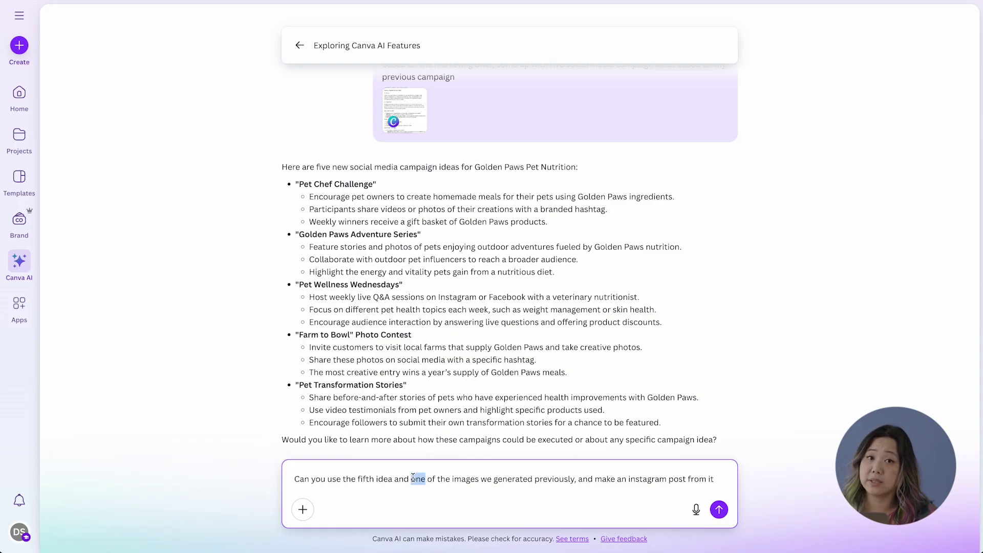
text(the last )
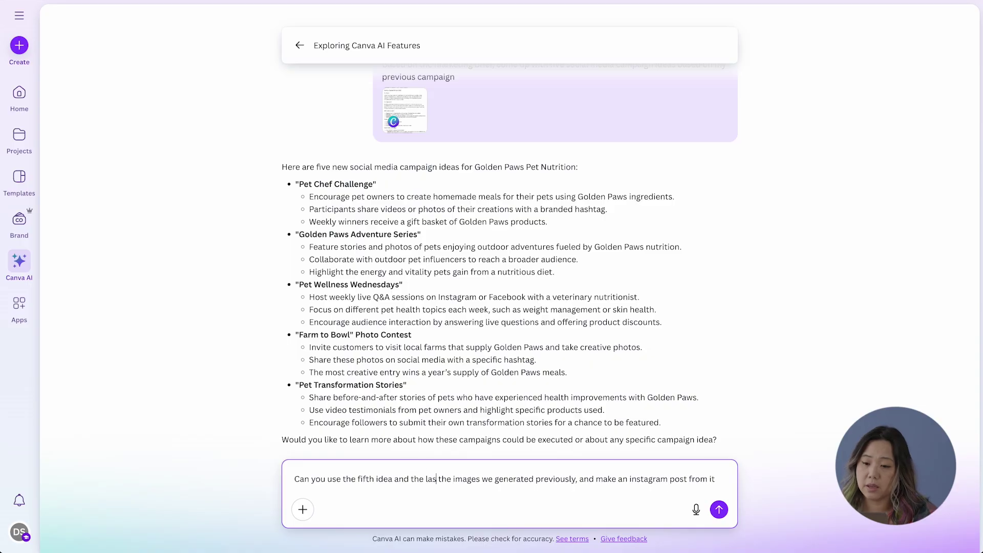
text(of t)
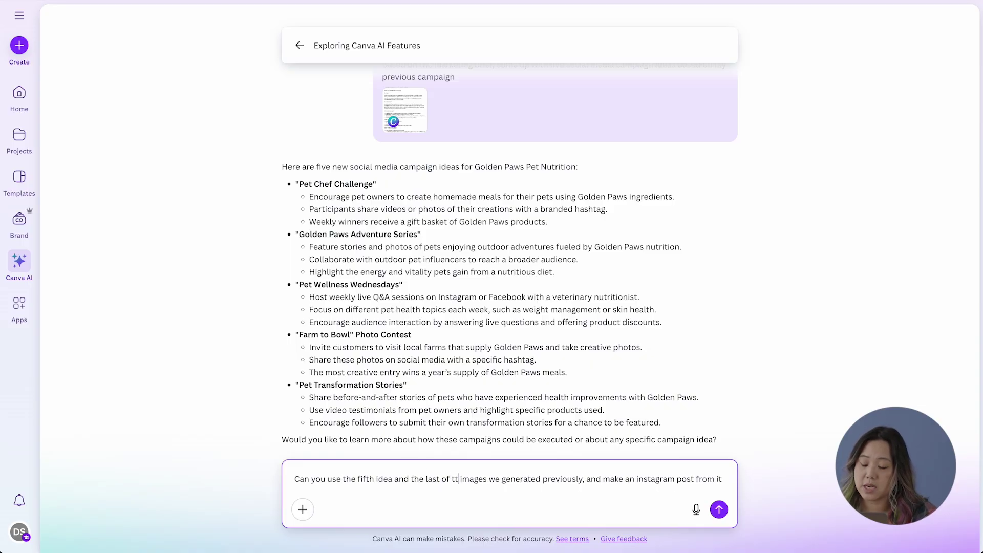
key(BackSpace)
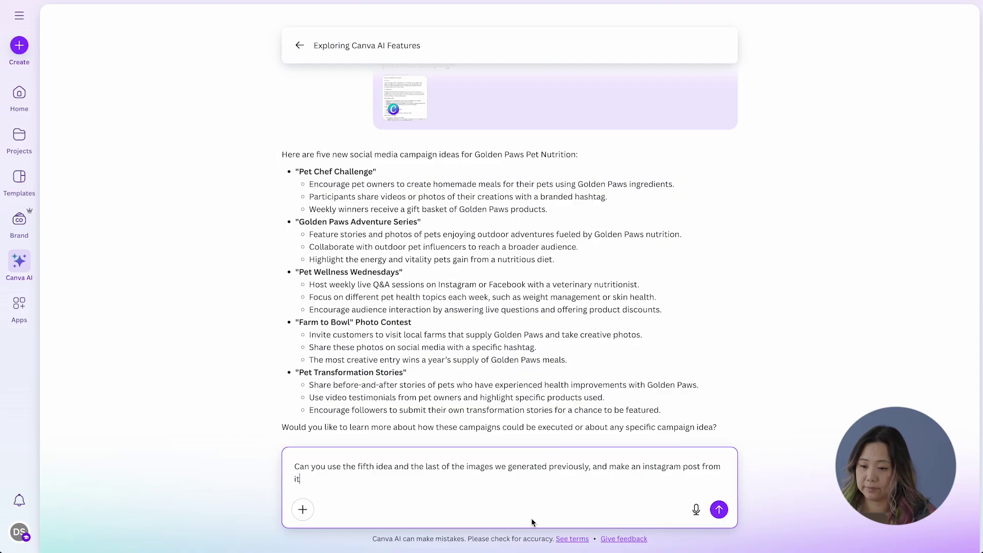
click(720, 509)
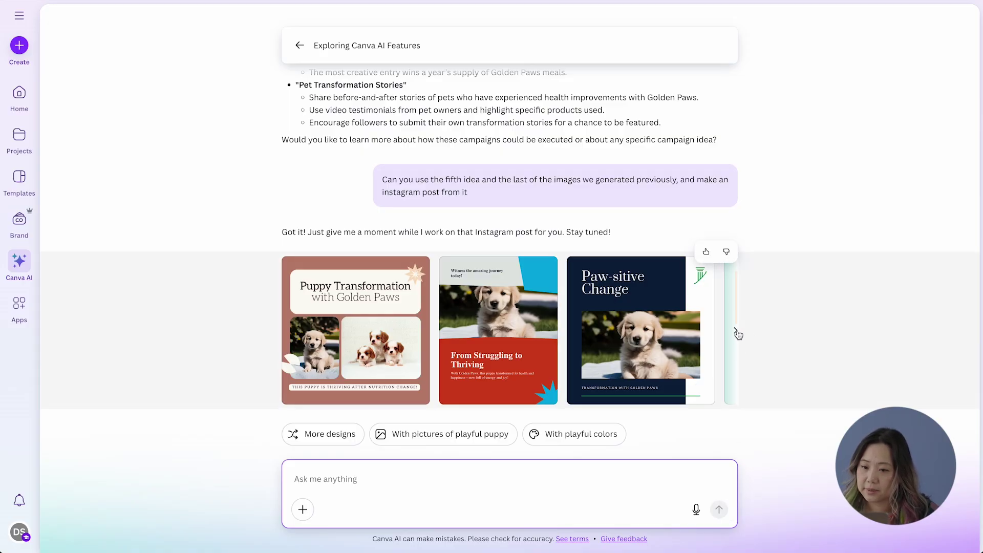
Step: Browse the generated Instagram posts and open the "From Struggling to Thriving" design for editing
click(737, 332)
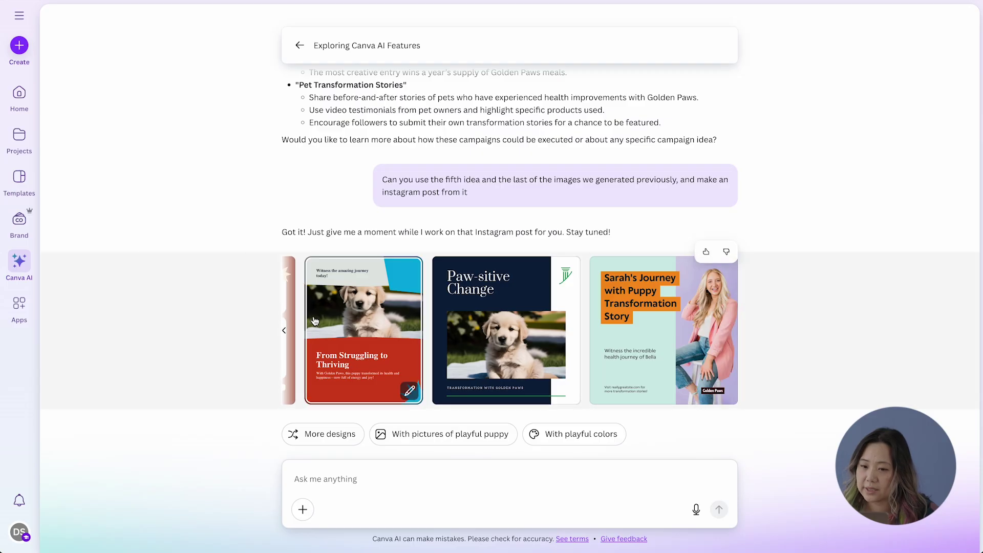
click(285, 332)
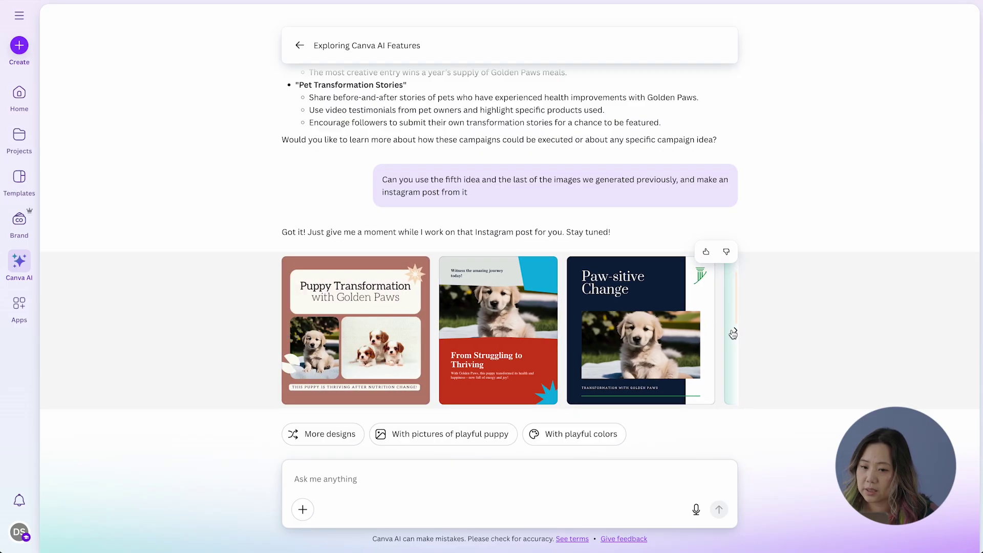
click(503, 335)
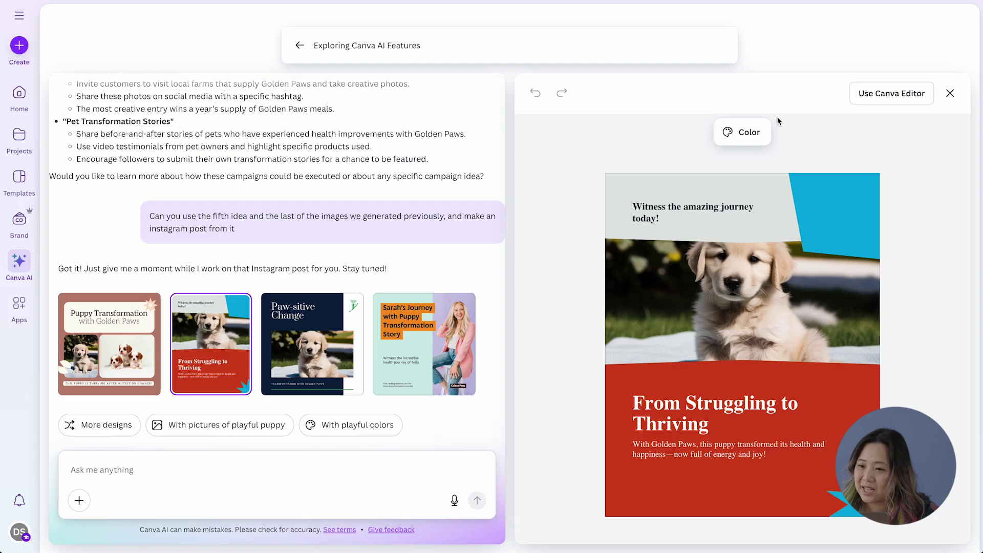
Step: Try the suggested color palette of muted purple, blue, coral and yellow on the post
click(760, 134)
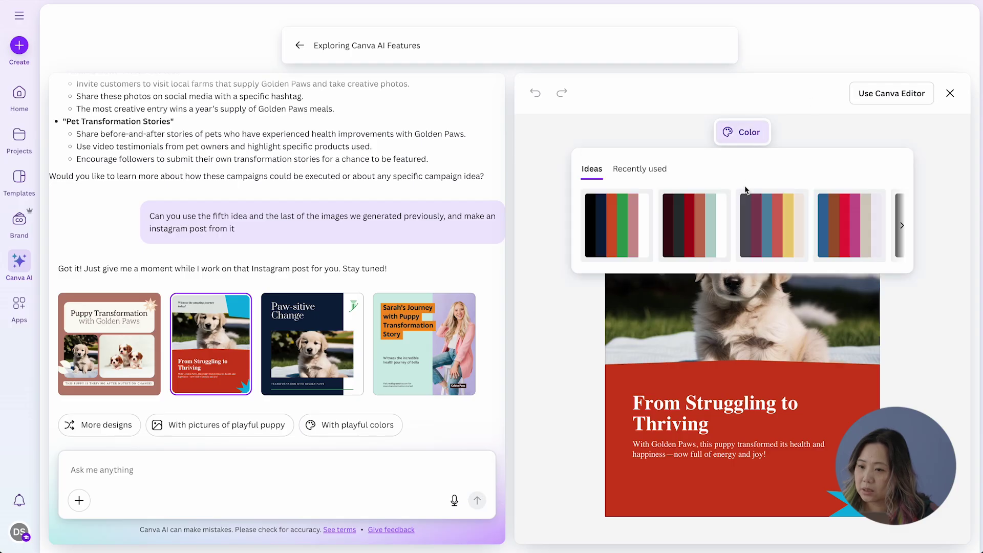
click(753, 237)
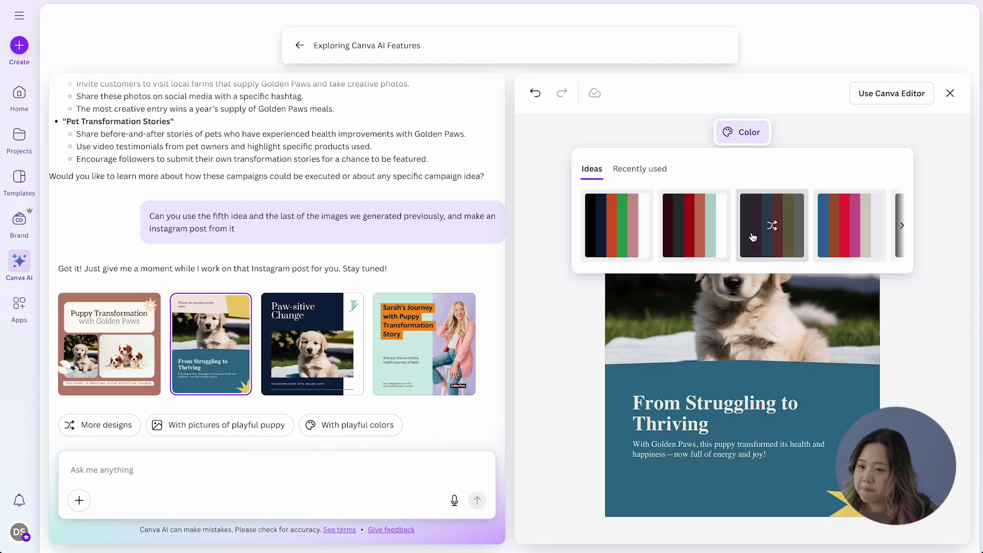
click(925, 273)
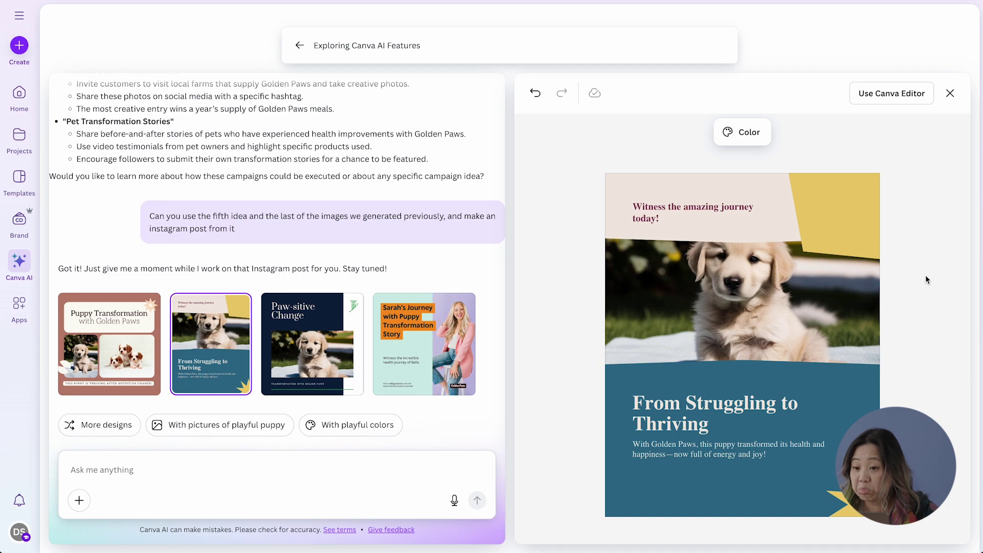
Step: Recolor the post with the navy, gray, magenta, light blue and tan palette, and open it in the Canva Editor
click(744, 132)
click(903, 228)
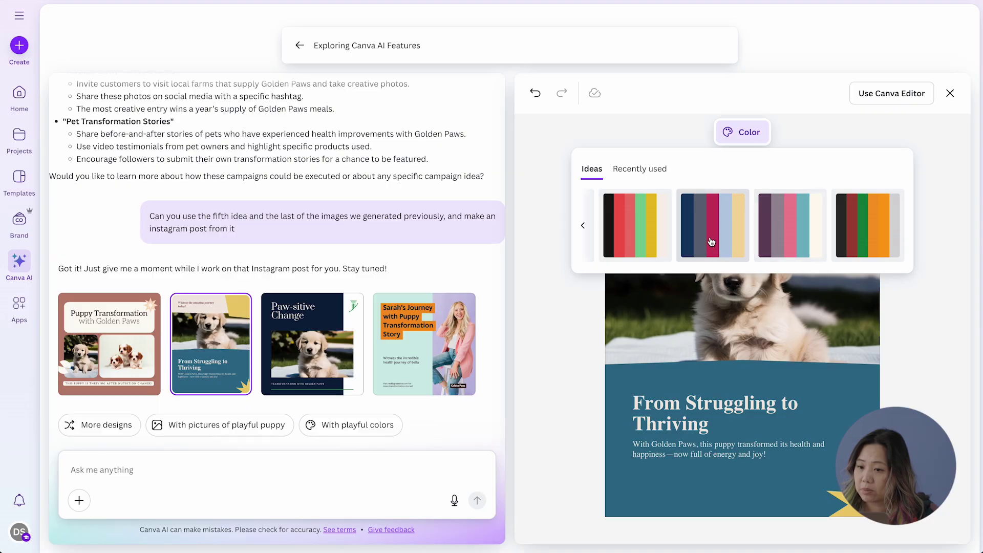
click(726, 236)
click(926, 354)
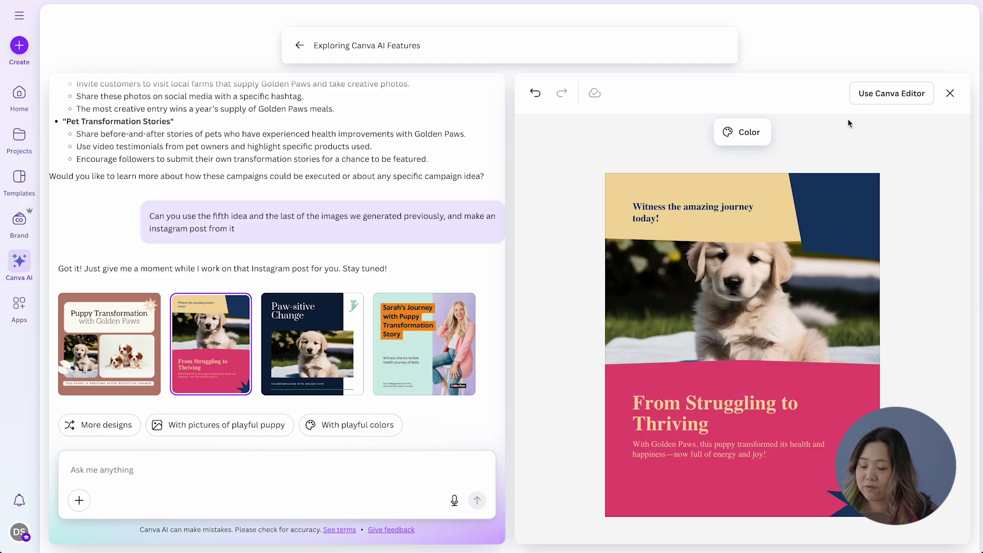
click(886, 97)
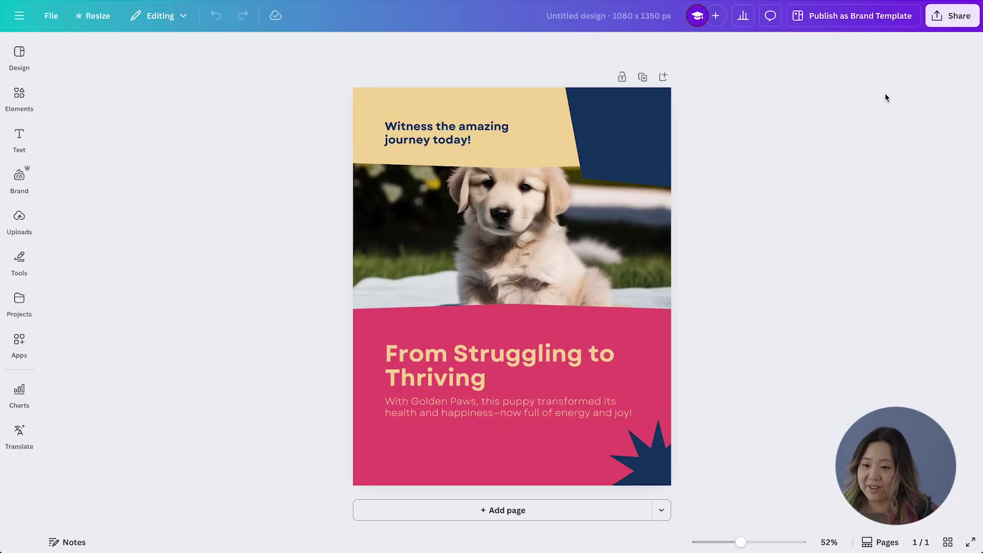
Step: Shift the puppy photo down within its crop frame so the whole head shows below the headline shape
click(544, 207)
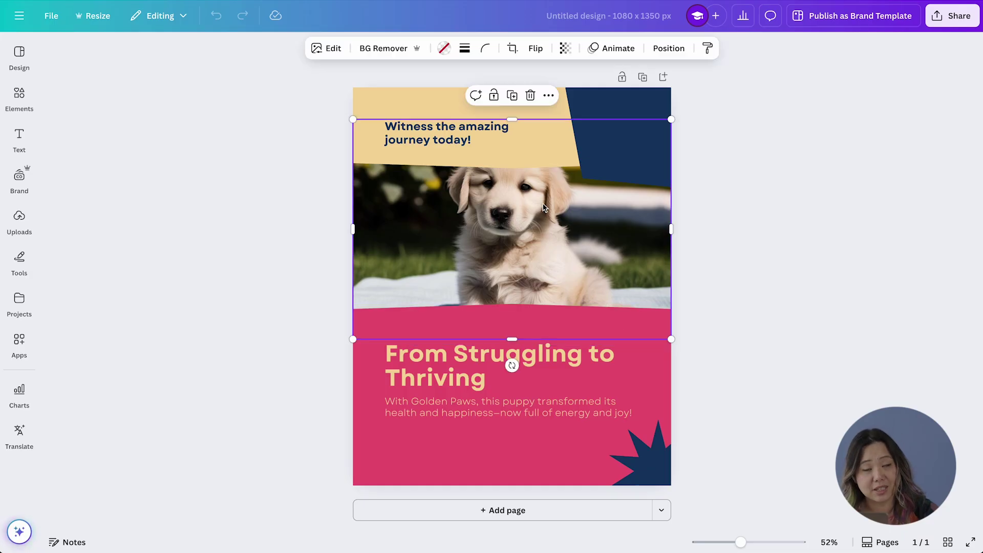
double_click(544, 207)
drag(543, 207, 542, 228)
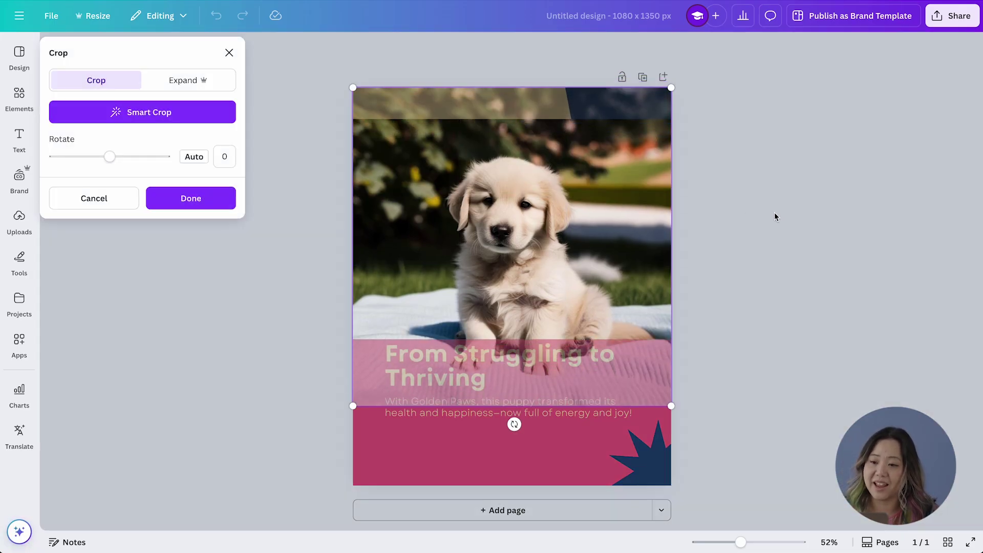
click(761, 245)
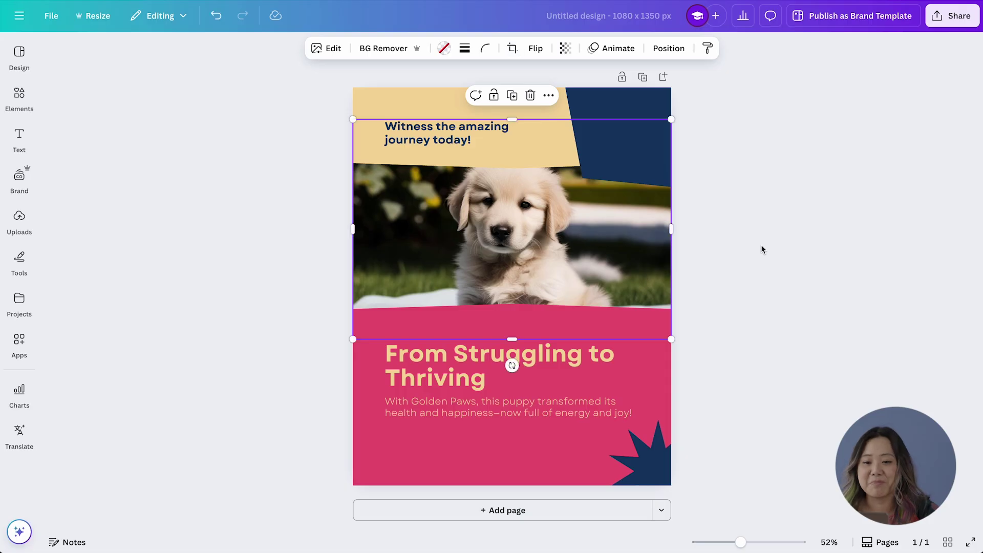
double_click(564, 216)
drag(565, 217, 564, 254)
click(748, 273)
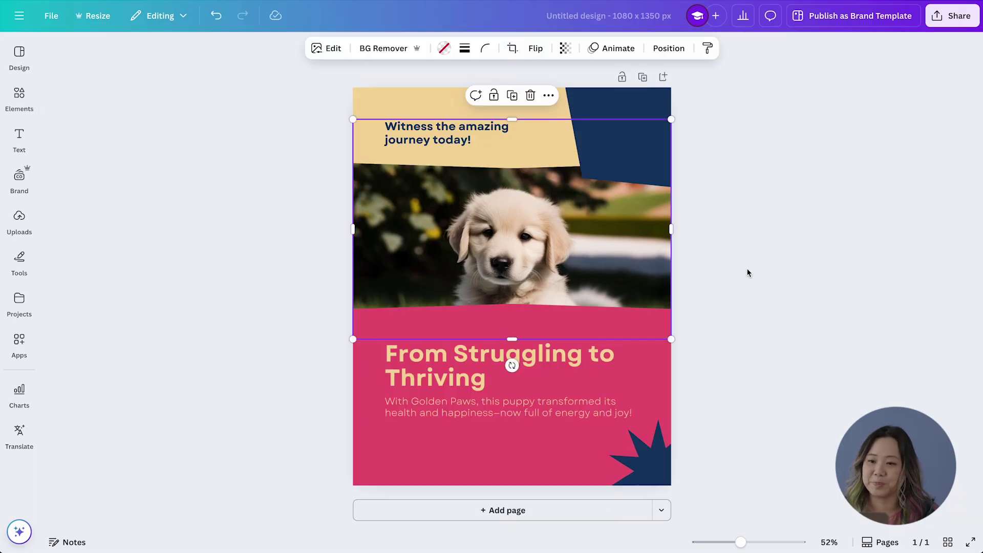